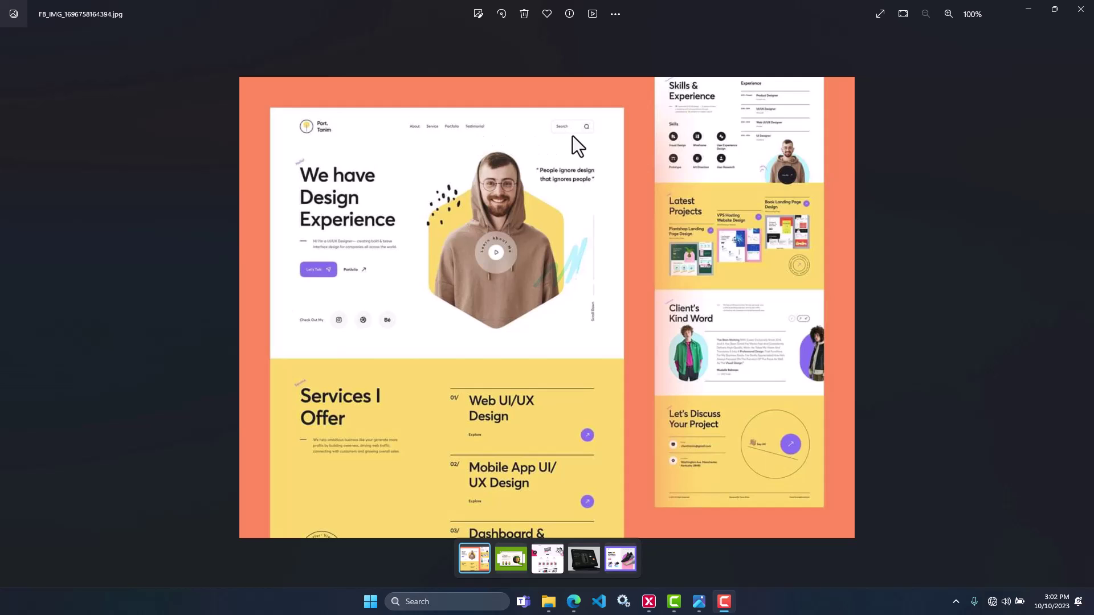
- View the third reference website mockup in Windows Photos
click(544, 558)
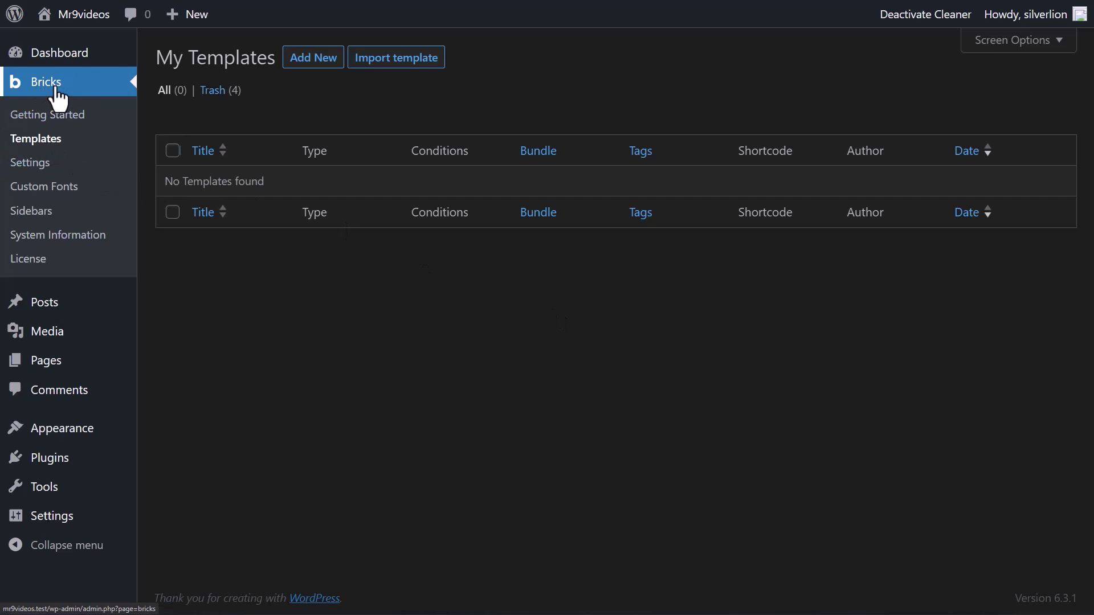
- Publish a new Header-type template titled 'Global Header' and open it in Bricks
click(303, 69)
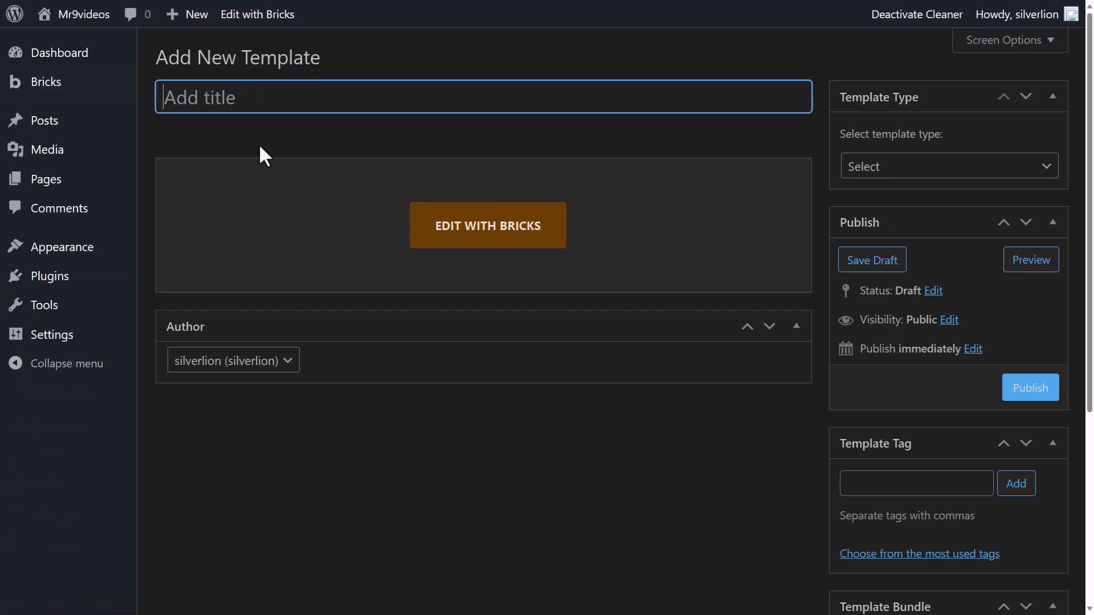
text(Global Header)
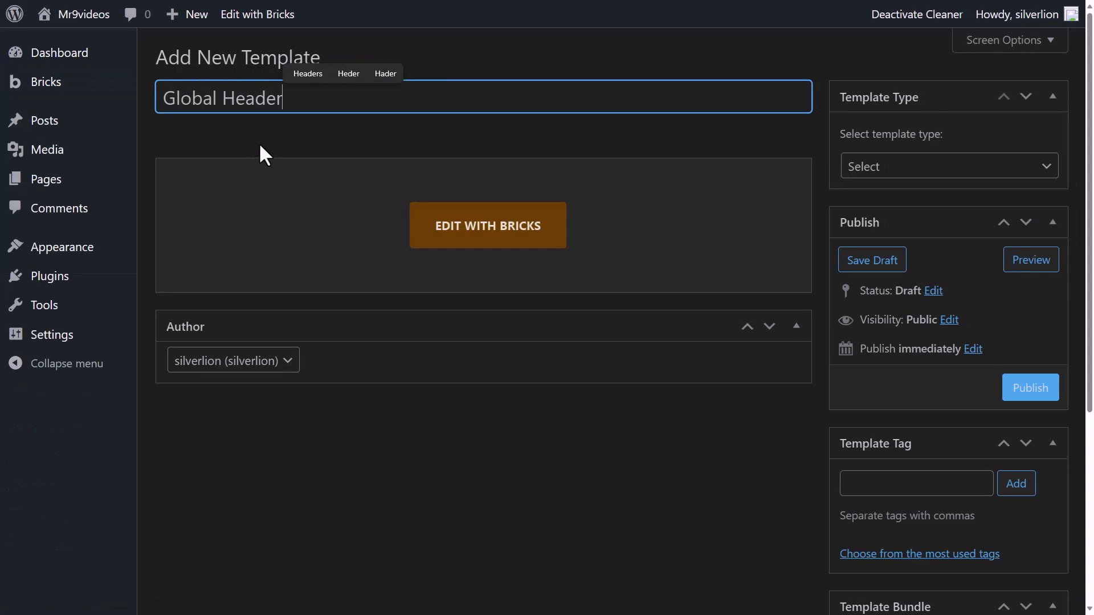
click(924, 170)
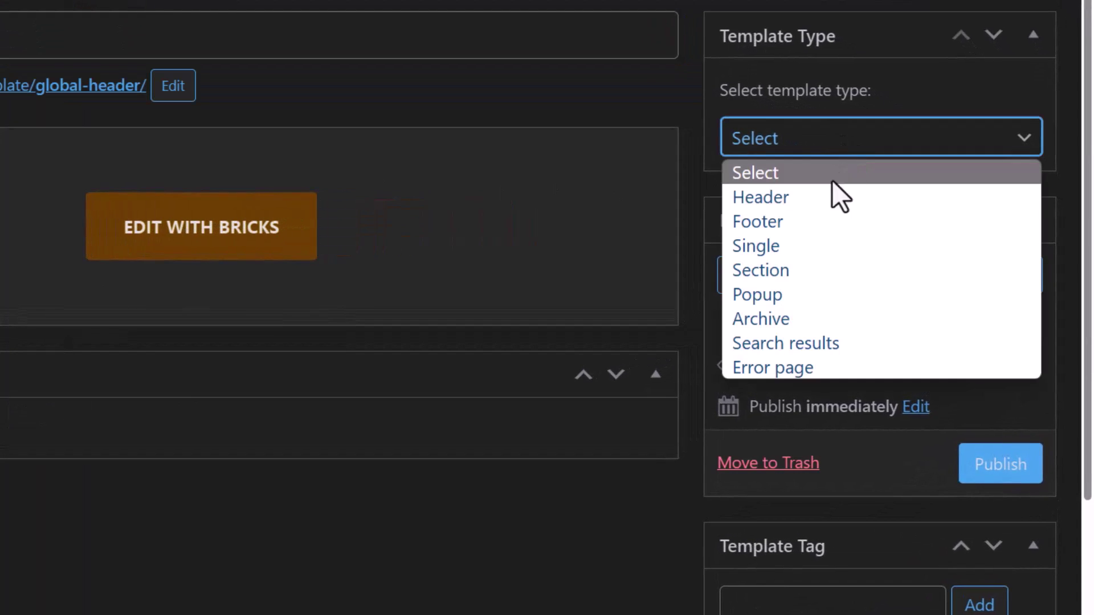
click(796, 196)
click(997, 465)
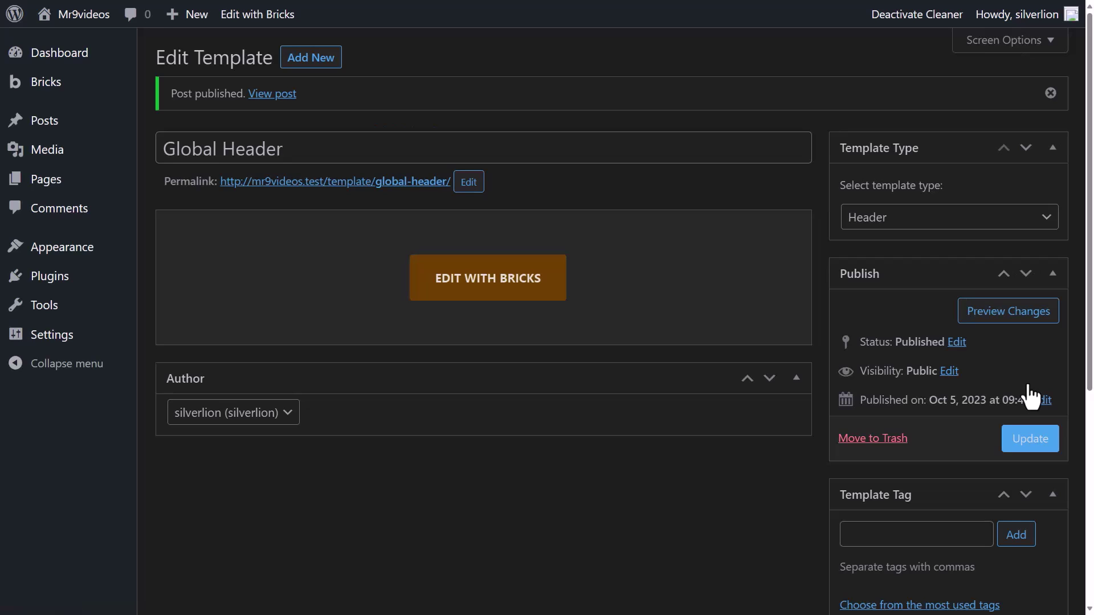
click(495, 287)
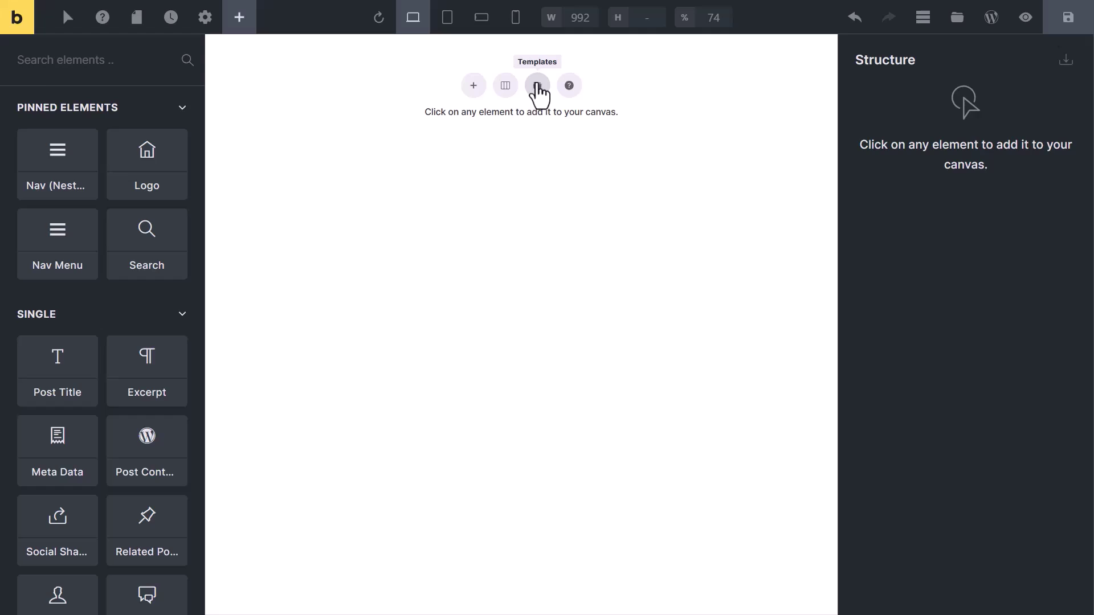
click(538, 87)
click(314, 112)
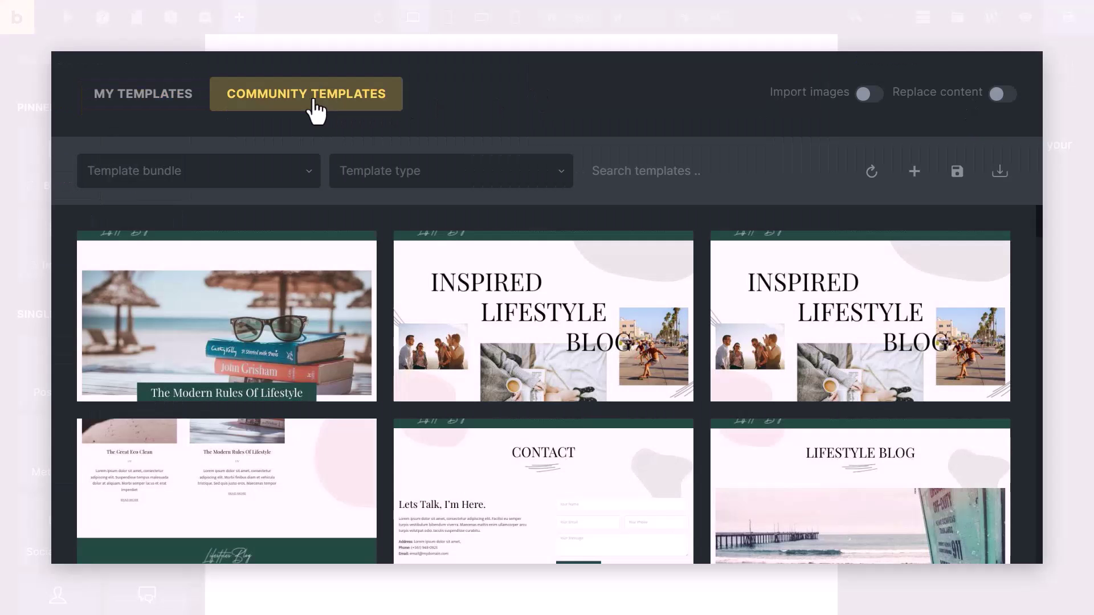
click(457, 193)
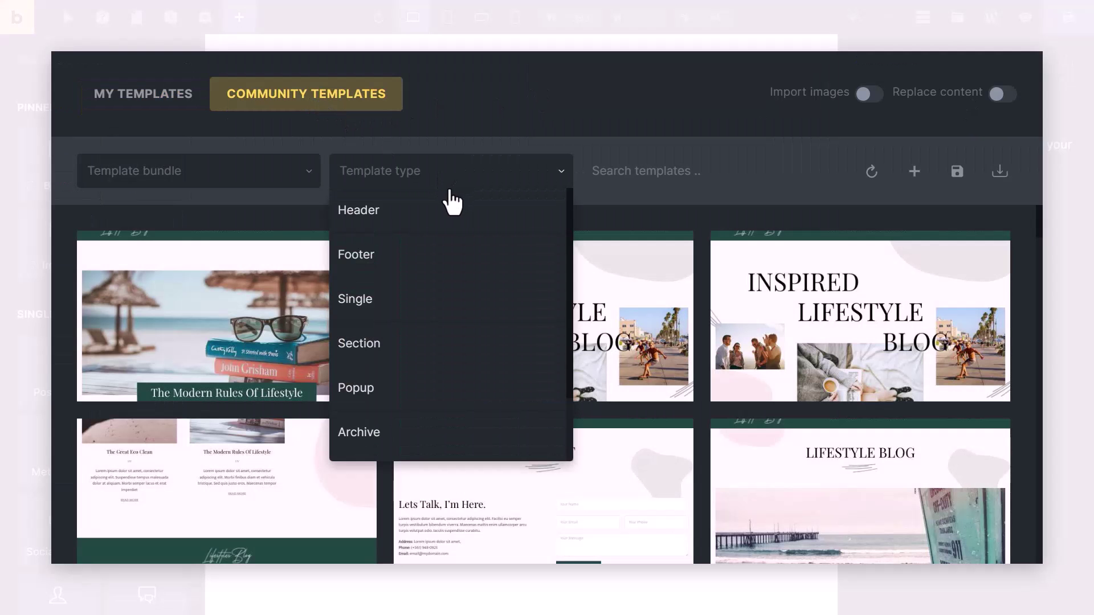
click(440, 212)
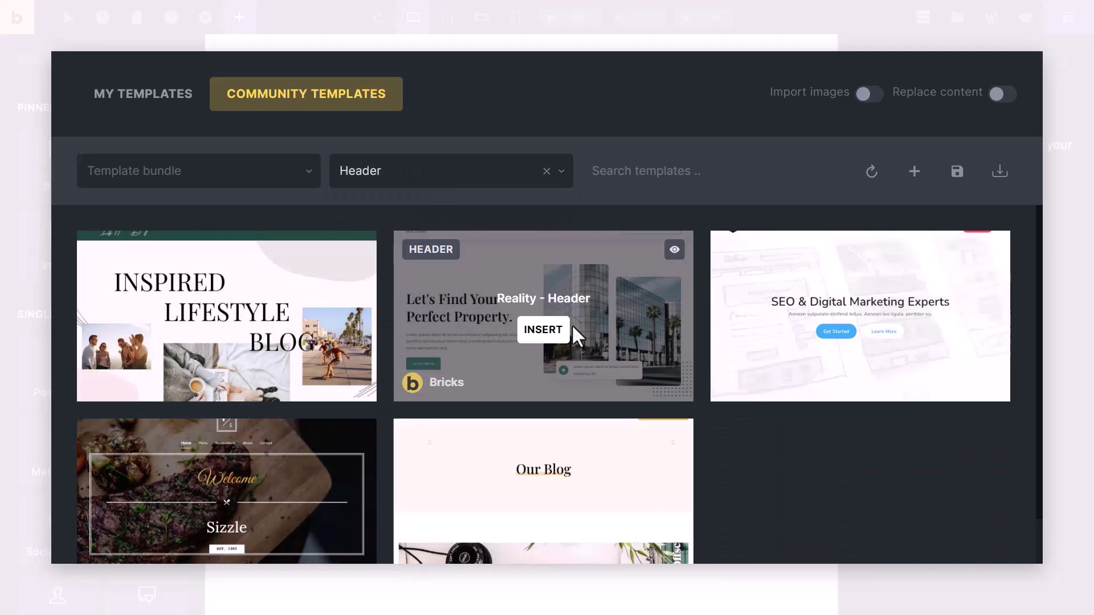
mouse_move(569, 334)
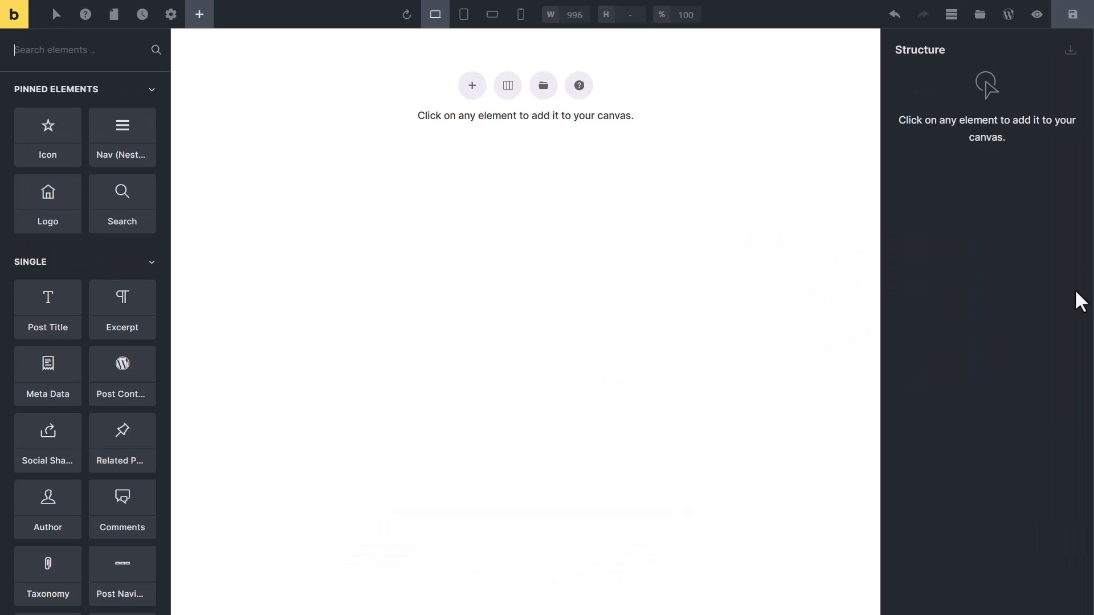
- Add a section, then put Logo, Nav (Nestable) and Search elements in its container
click(474, 90)
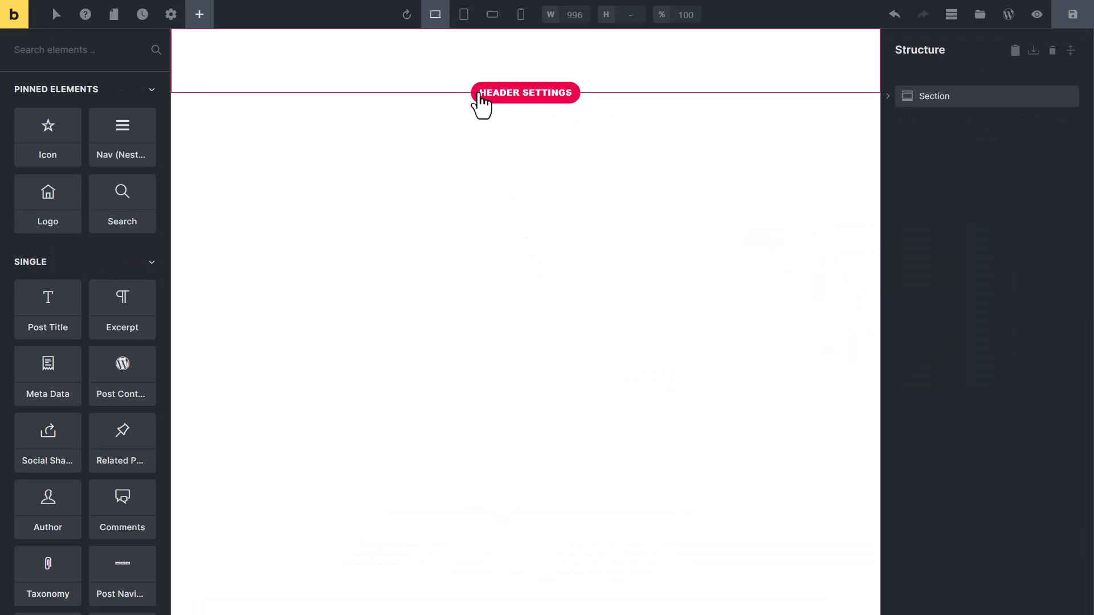
click(913, 122)
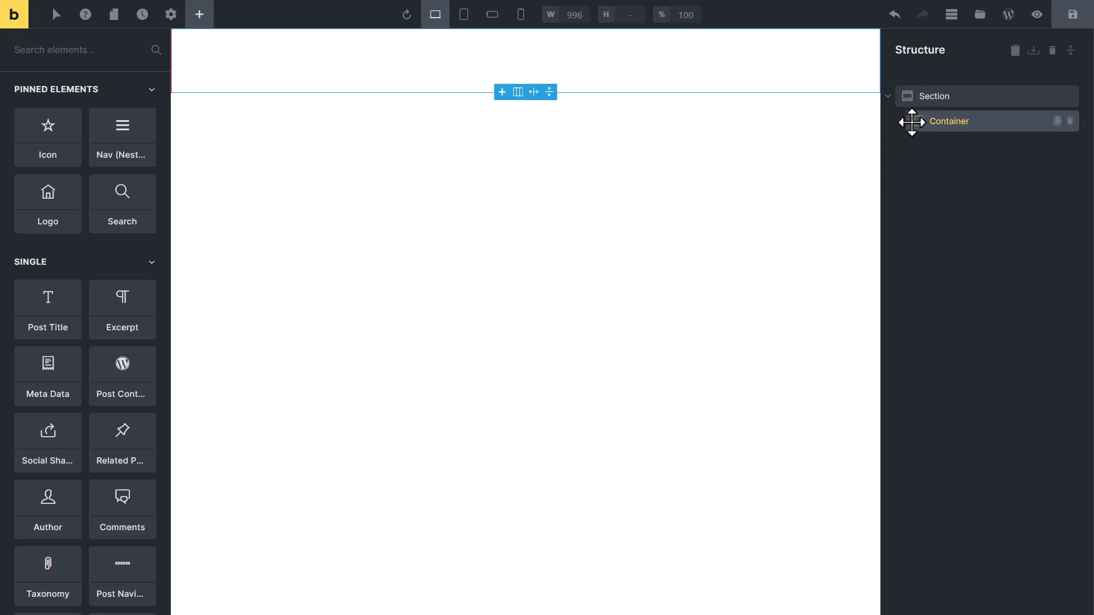
click(40, 196)
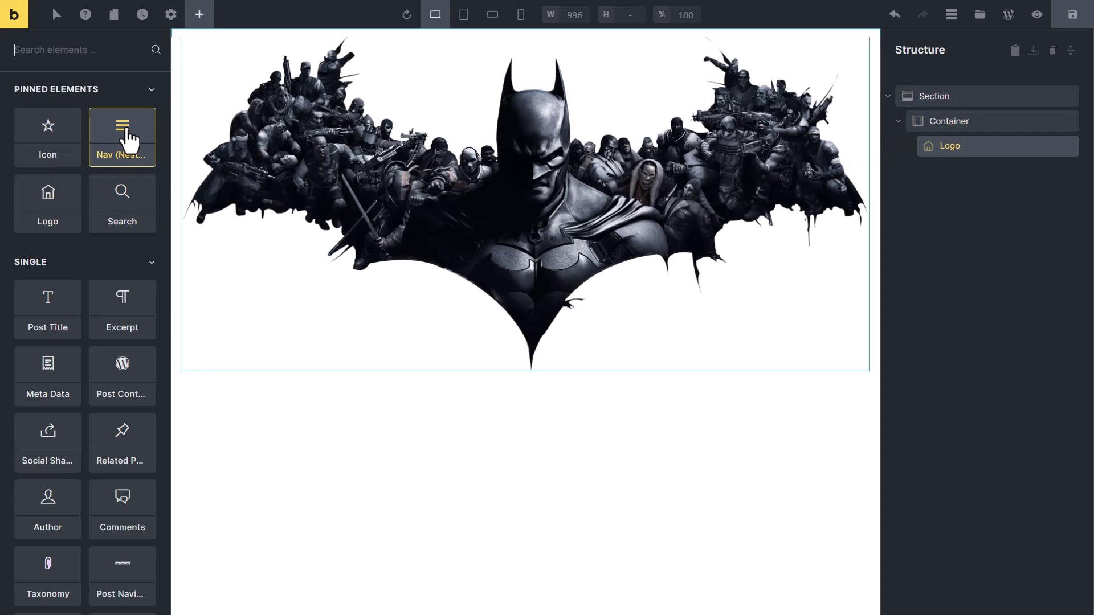
click(125, 132)
click(120, 198)
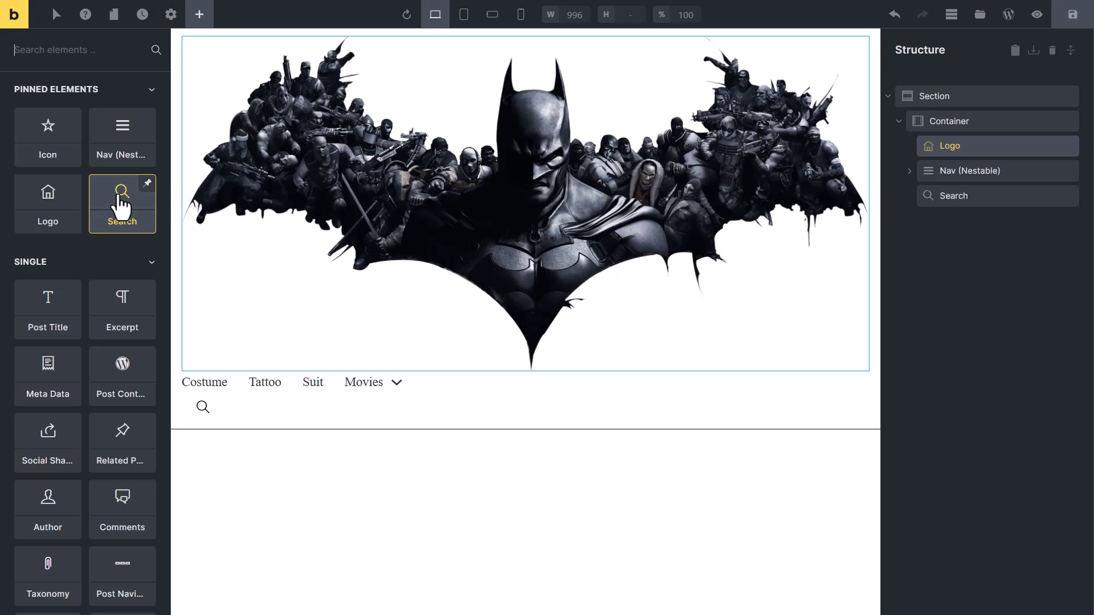
- Set the logo width to 85 and make the container a centred, space-between row
click(336, 196)
click(137, 529)
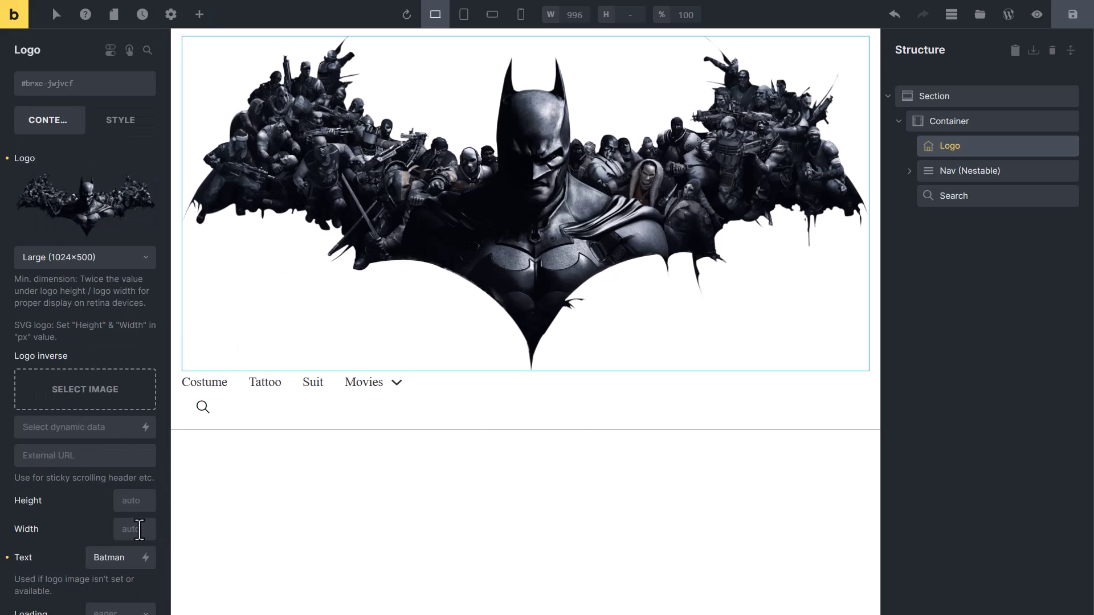
text(85)
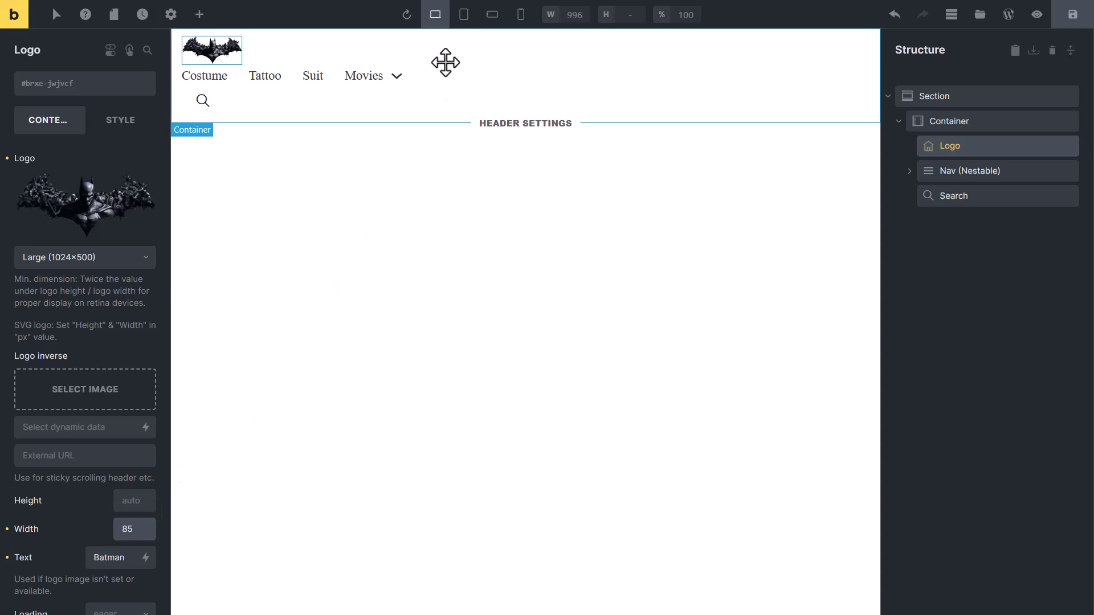
click(442, 61)
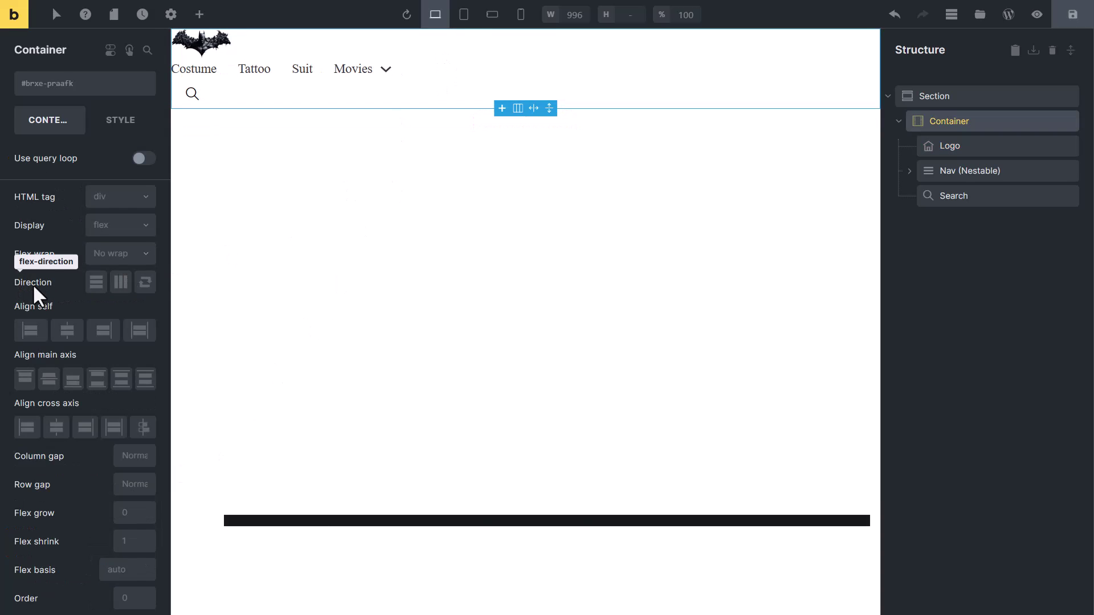
click(120, 289)
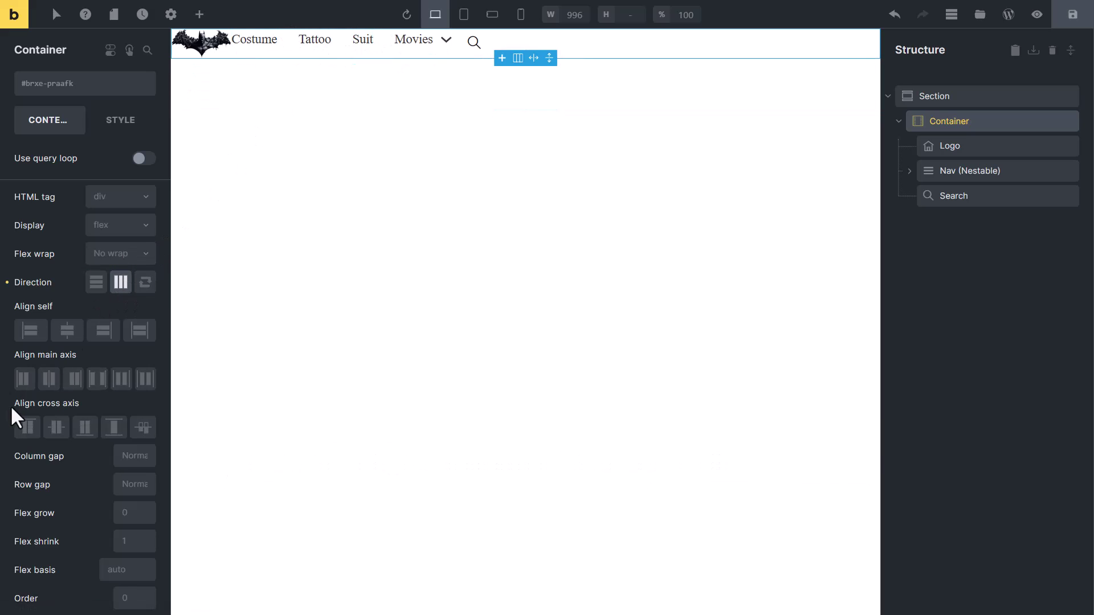
click(55, 435)
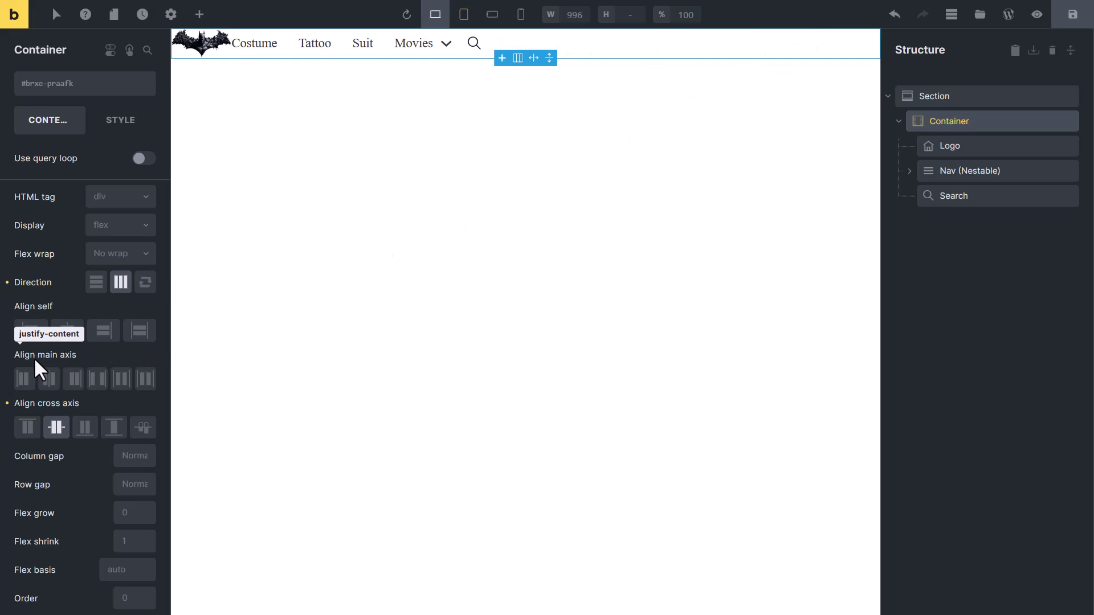
click(97, 379)
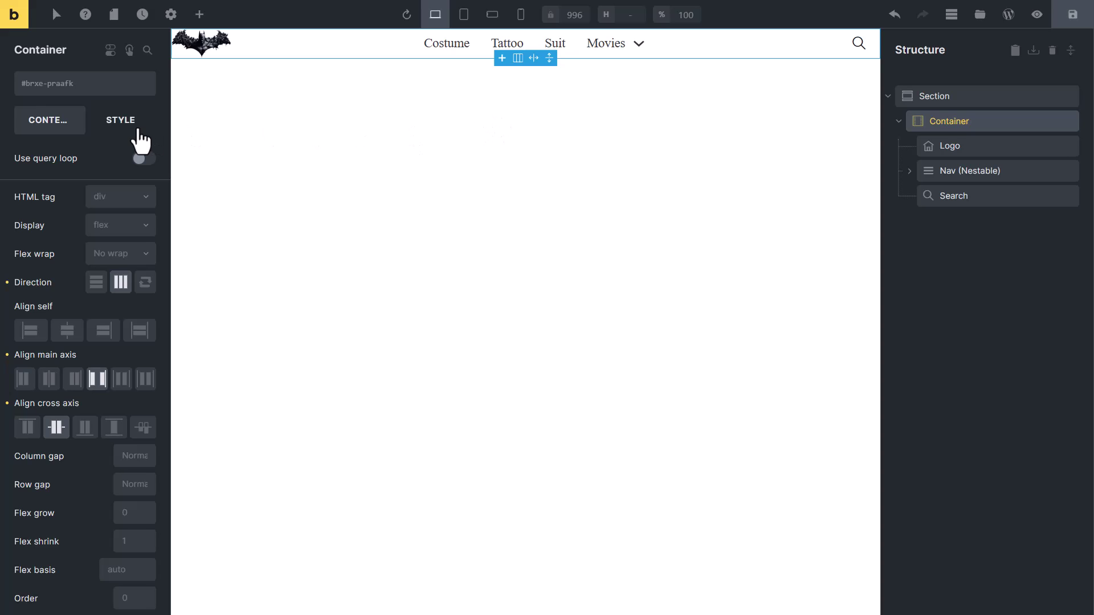
- Pad the header container 10 top/bottom and 15 left/right
click(121, 125)
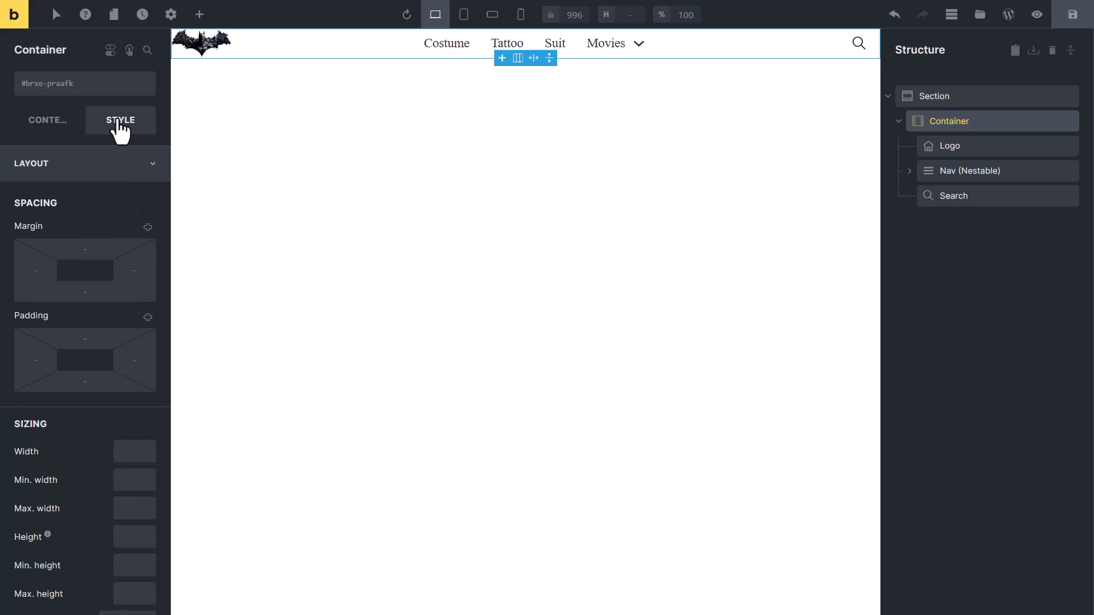
click(147, 317)
click(85, 339)
text(10)
click(35, 360)
text(15)
click(86, 167)
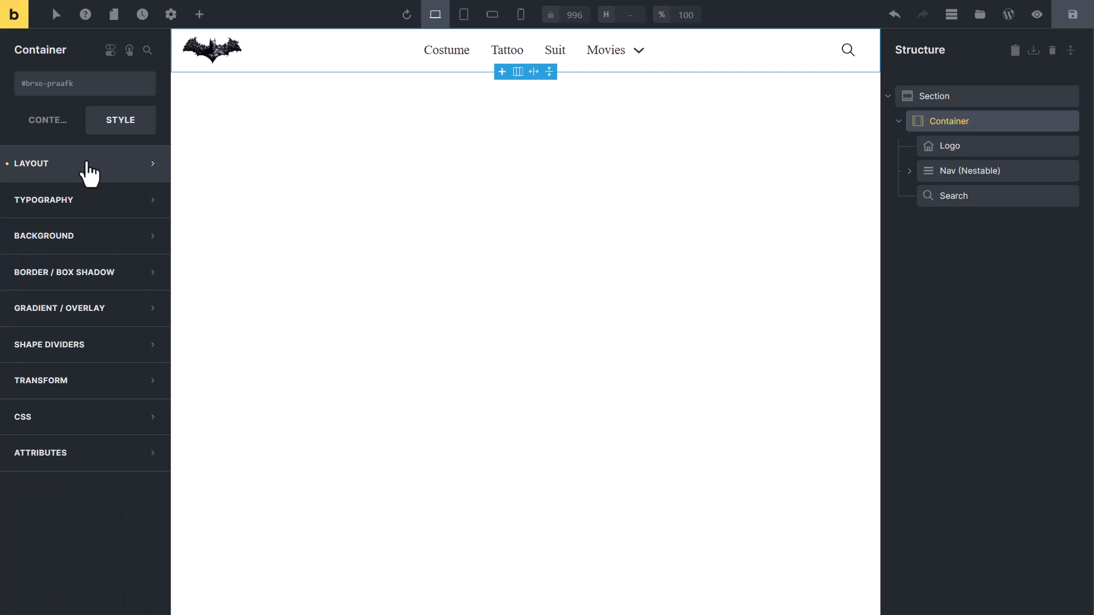
- Give the container a 1px solid dark bottom border and preview the header
click(87, 272)
click(146, 306)
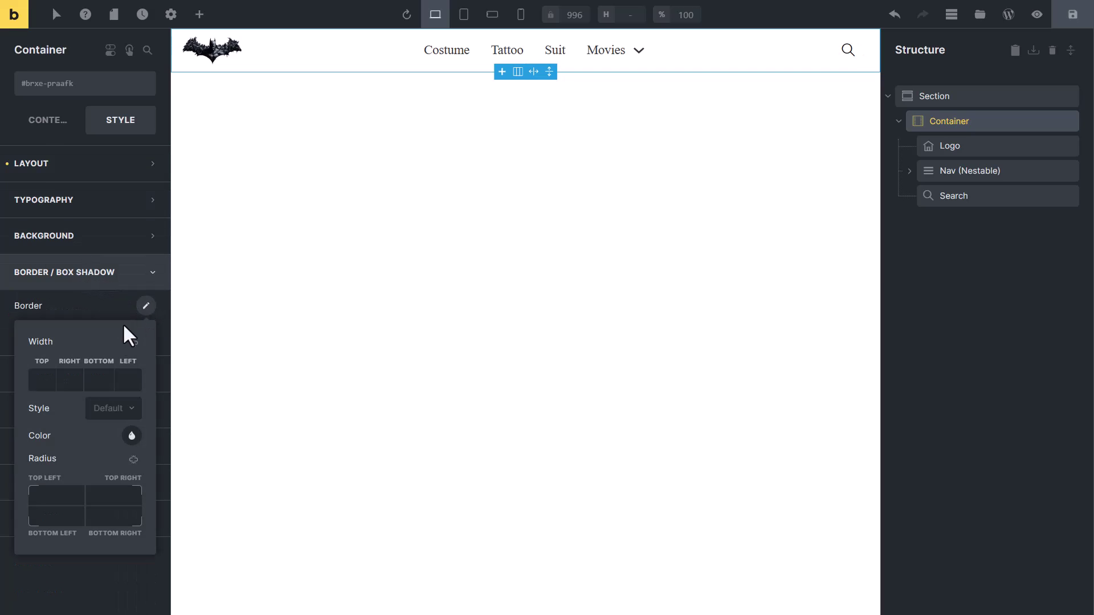
click(102, 376)
text(1)
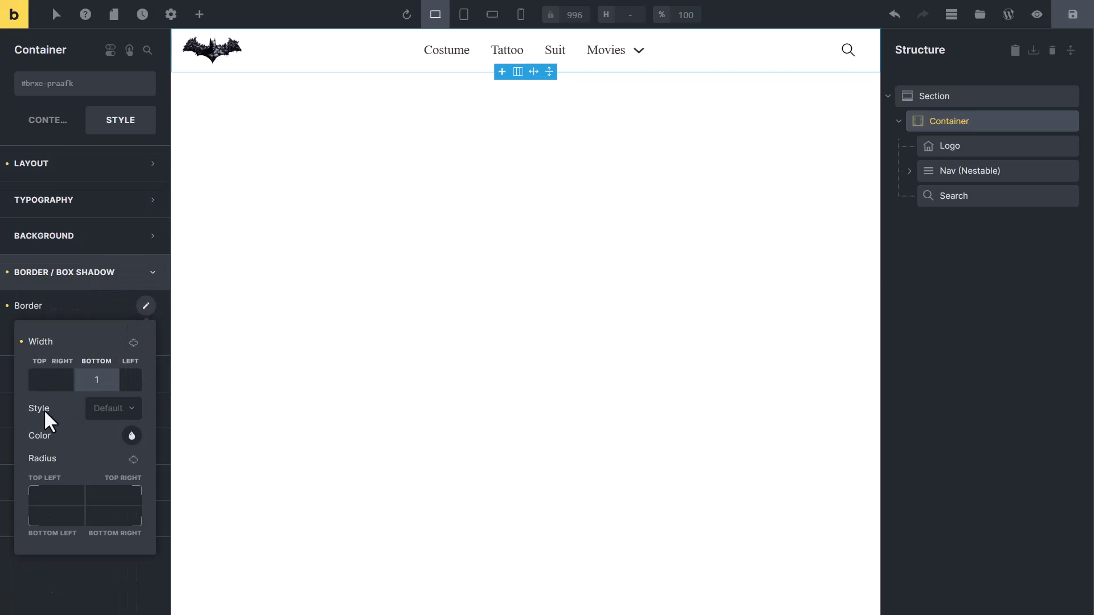
click(129, 415)
click(110, 481)
click(132, 435)
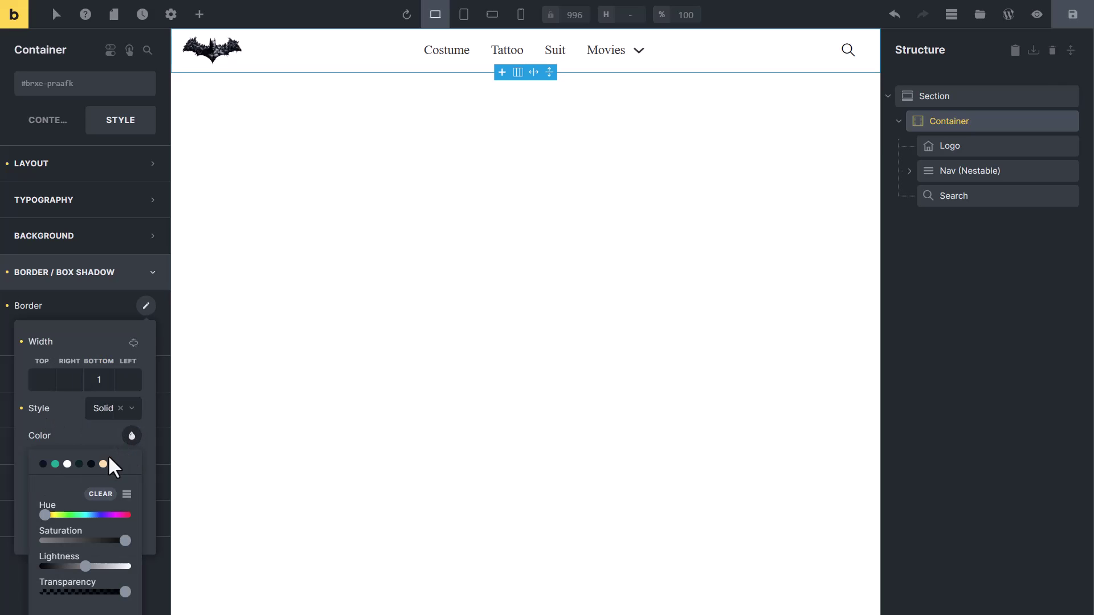
click(91, 464)
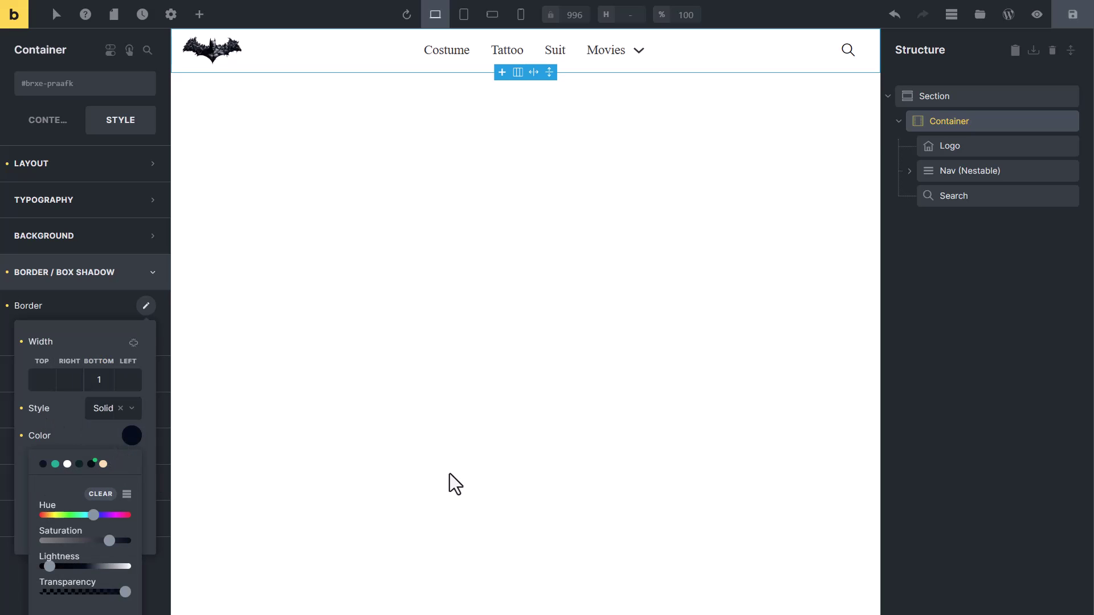
click(1037, 15)
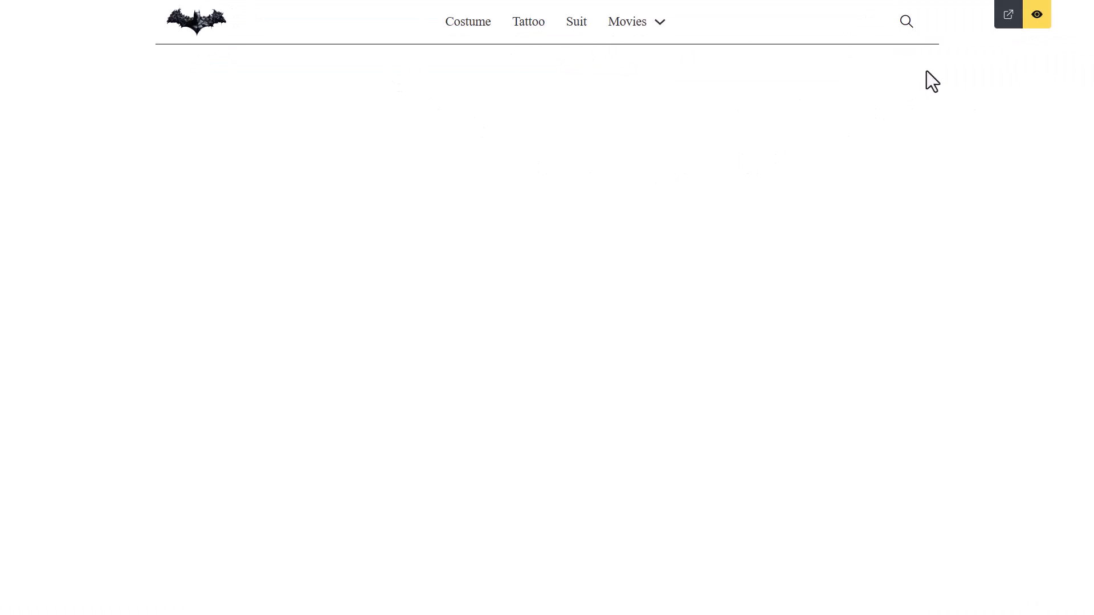
- Exit the preview and return to the Bricks editor
click(1037, 15)
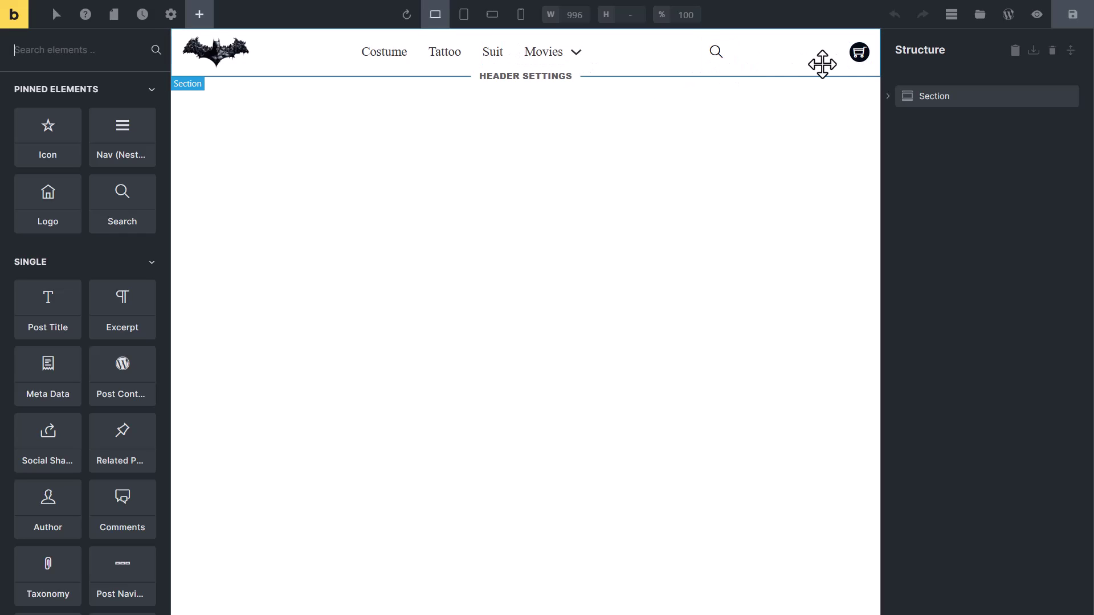
- Wrap the search element in a Div and move the cart icon into it
click(752, 70)
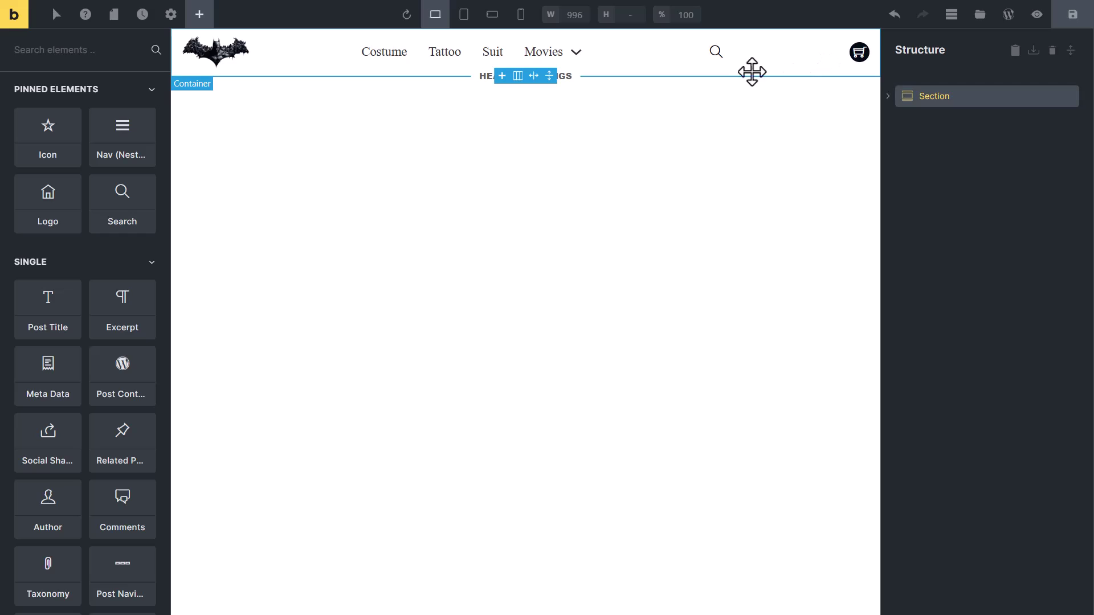
right_click(715, 52)
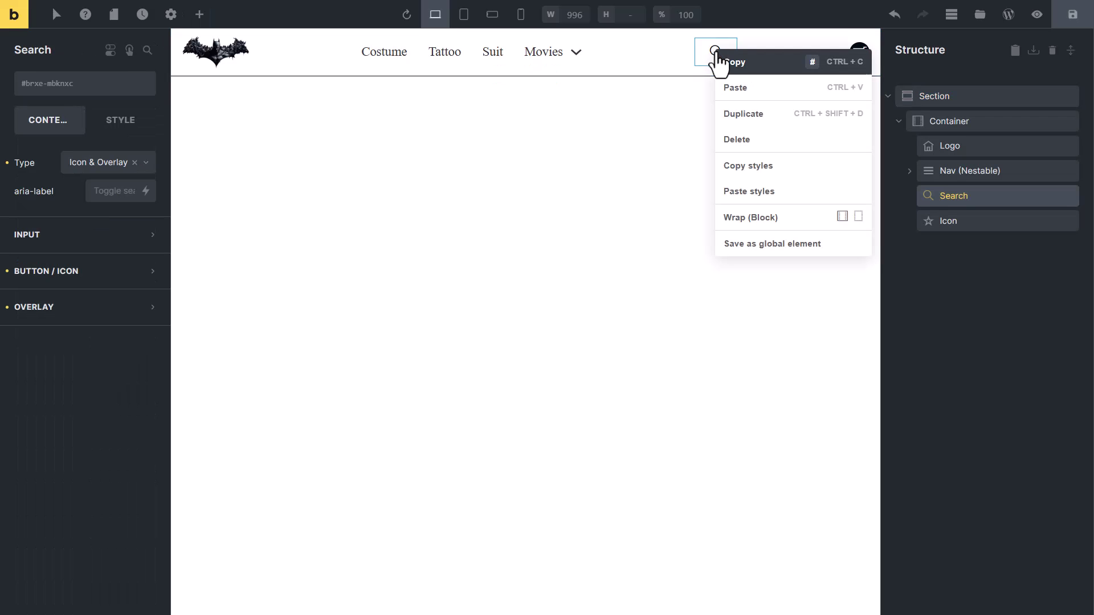
click(859, 221)
drag(930, 227, 931, 209)
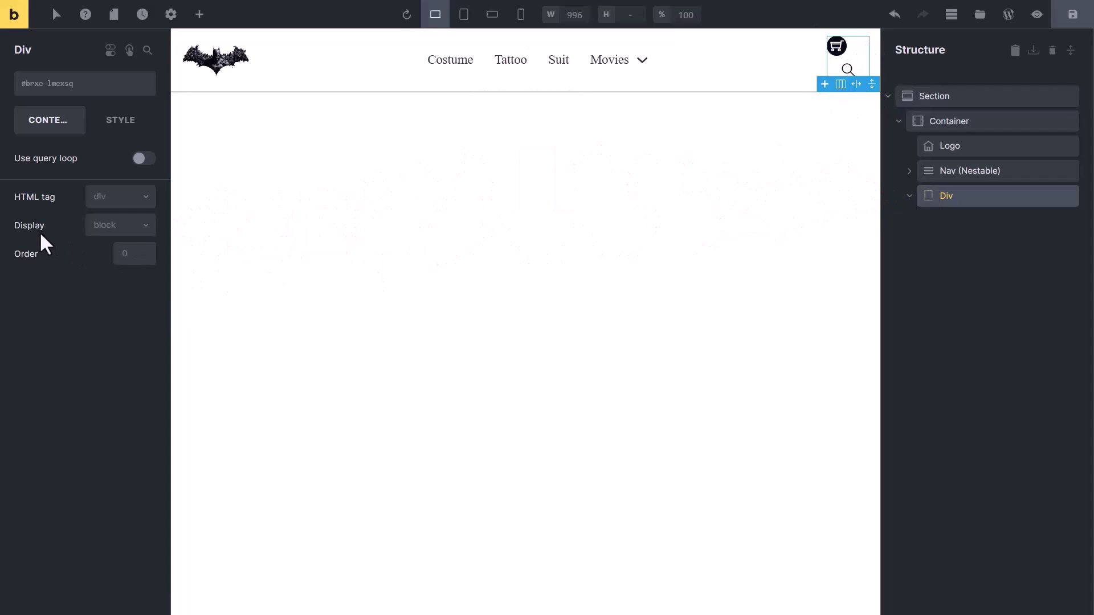
- Make the Div a flex row centred on both main and cross axes
click(134, 227)
click(126, 251)
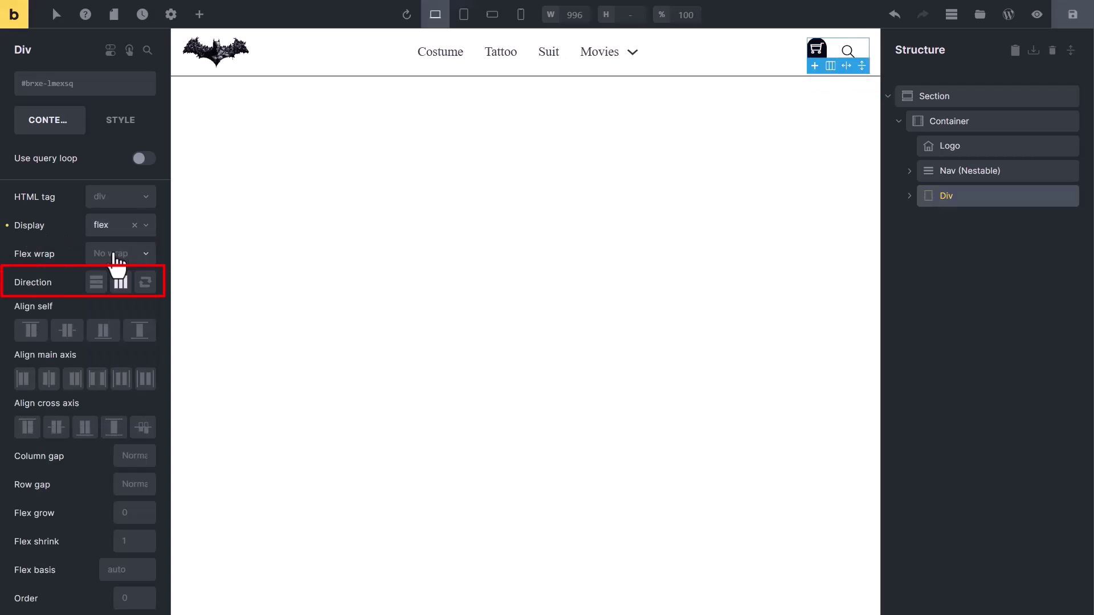
click(120, 282)
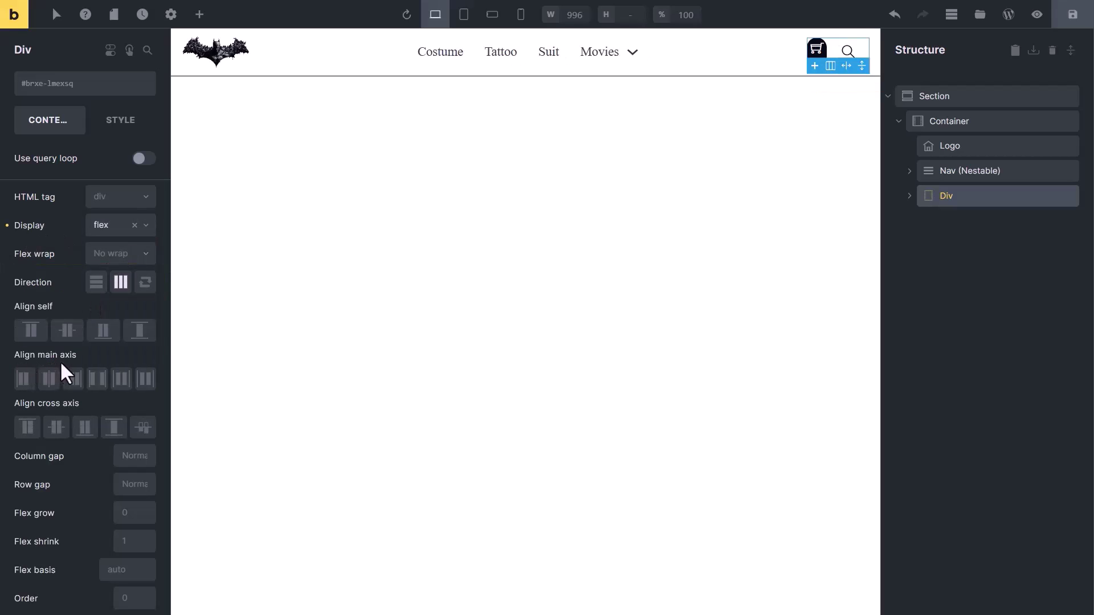
click(48, 379)
click(55, 428)
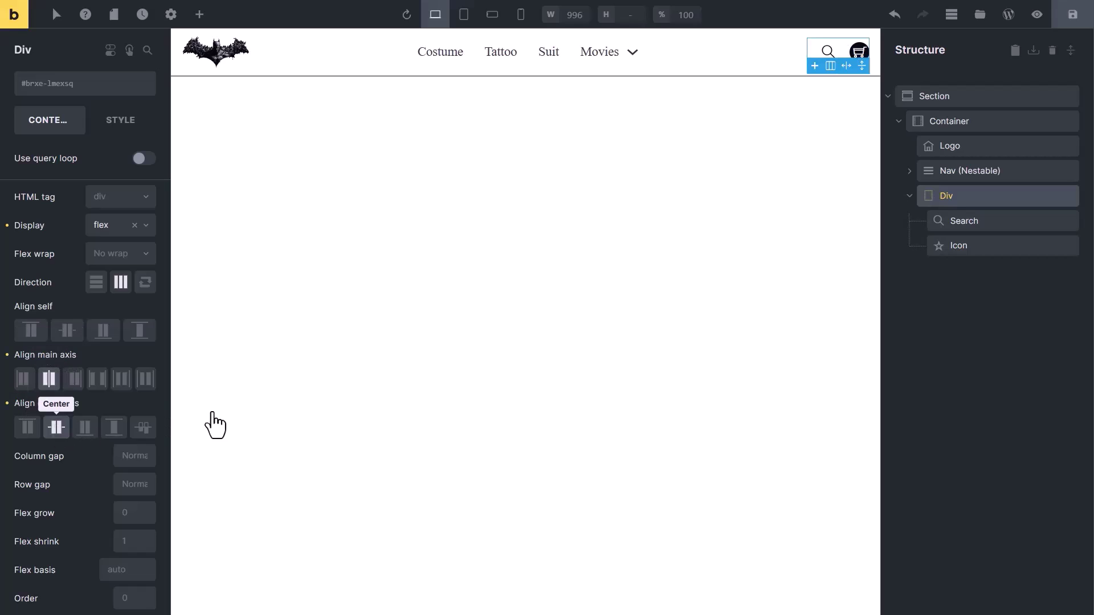
click(547, 166)
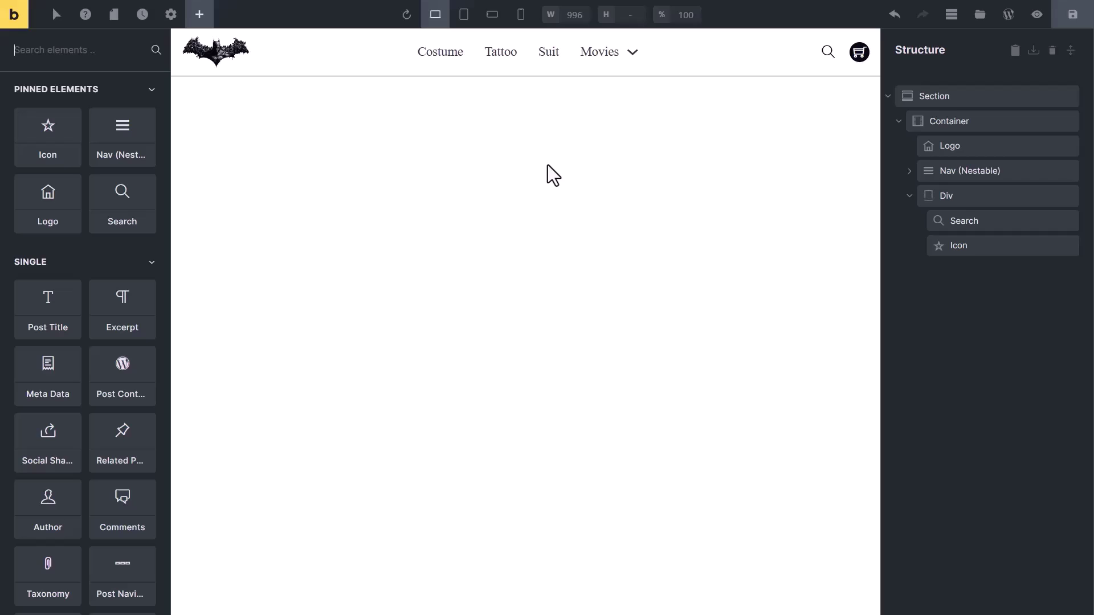
- Switch to mobile landscape and duplicate the header twice, creating Header 2 and Header 3
click(492, 17)
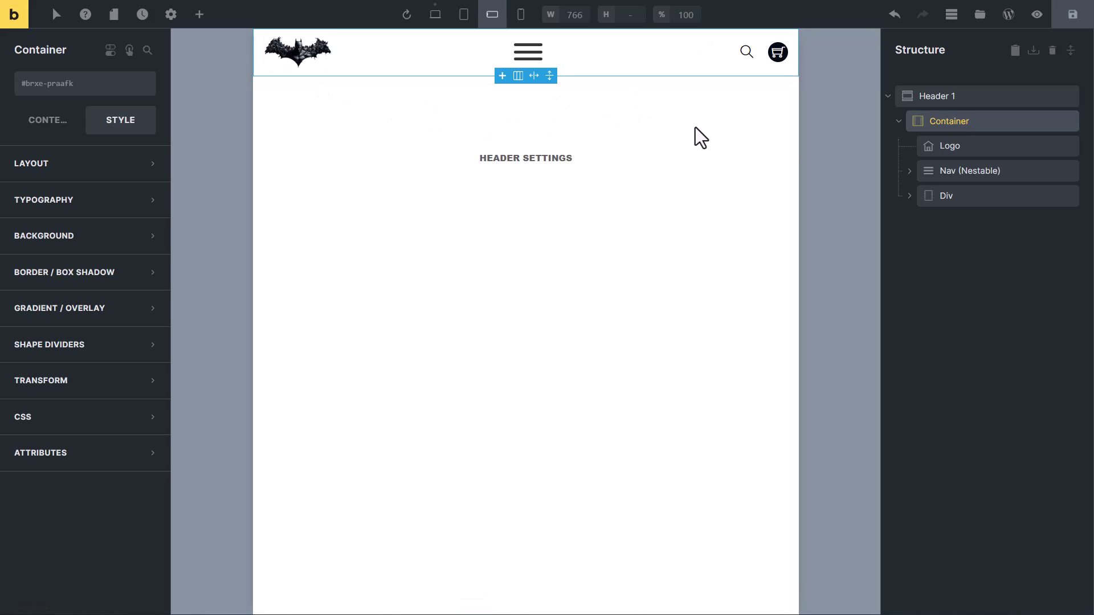
double_click(1054, 97)
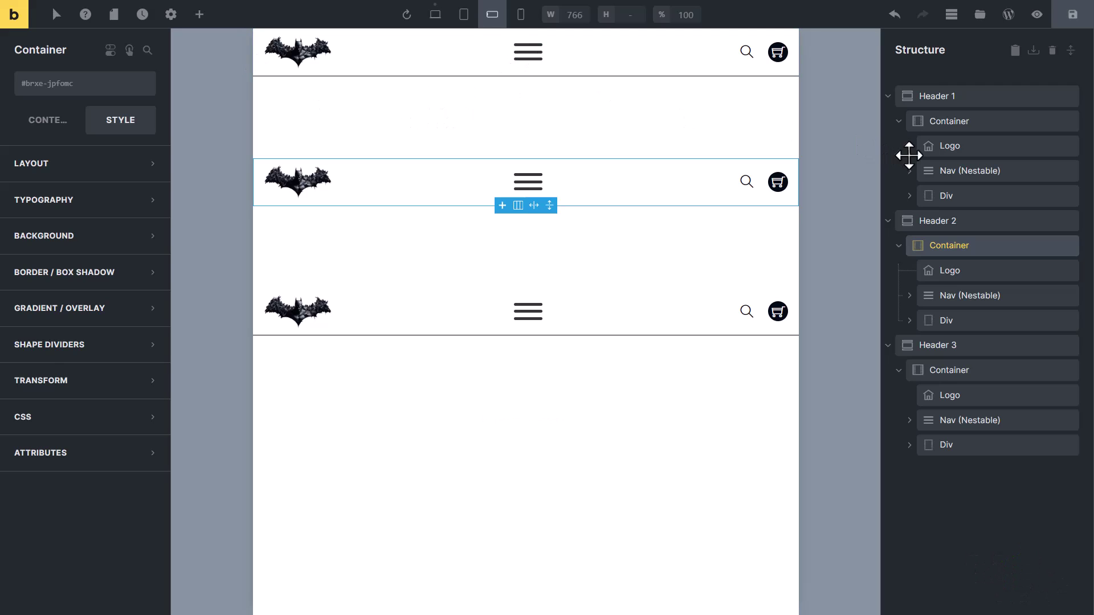
- Set Header 1's Nav (Nestable) order to -1 so the hamburger comes before the logo
click(935, 170)
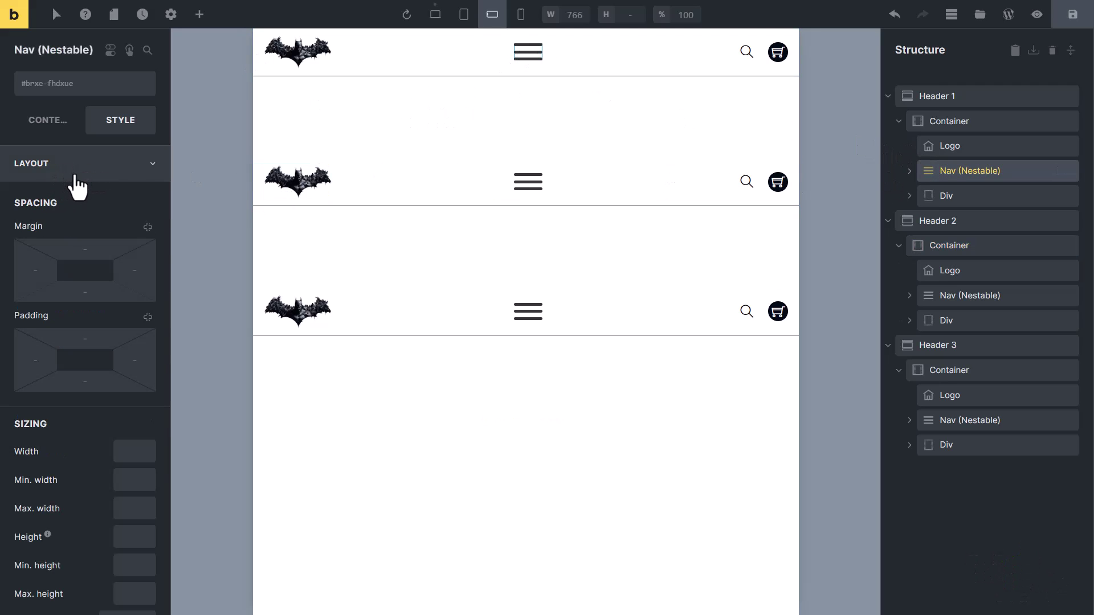
scroll(78, 197, down, 9)
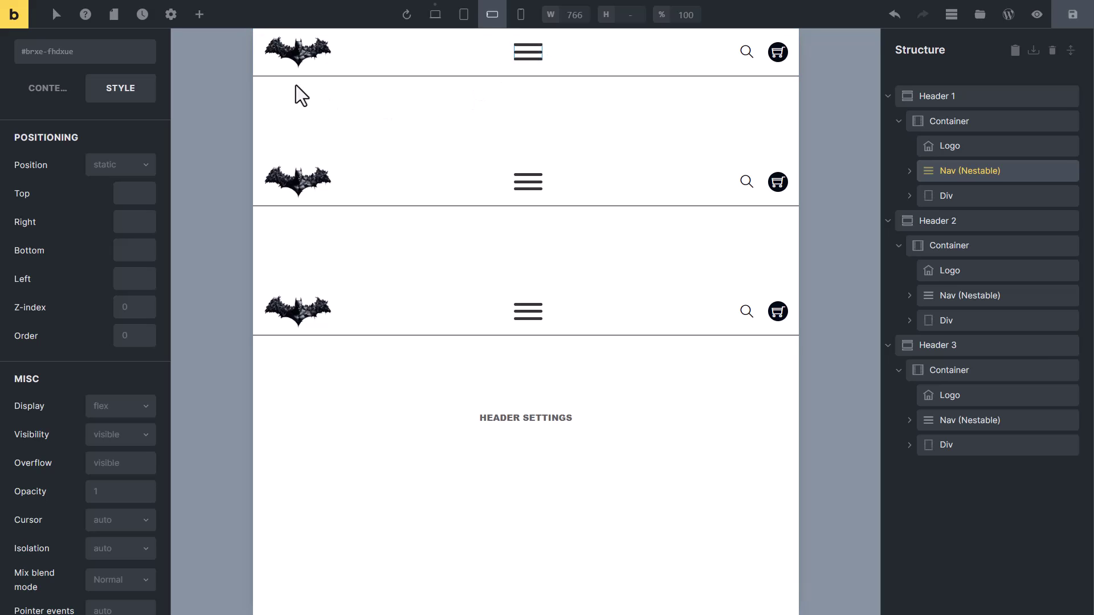
click(137, 335)
text(-1)
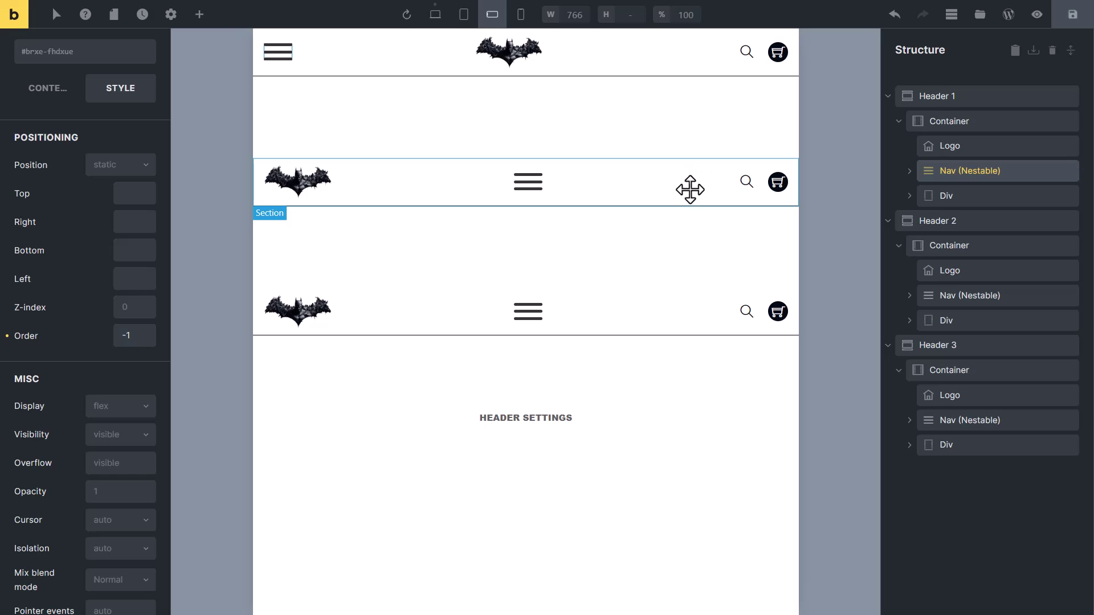
- Set Header 2's logo flex grow to 1
click(302, 181)
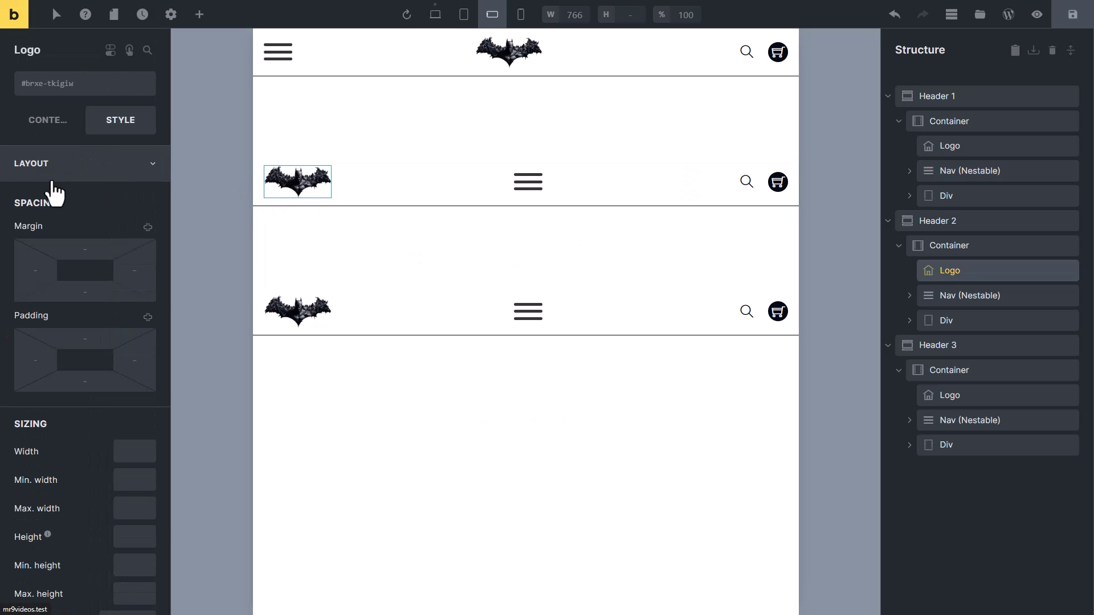
scroll(84, 184, down, 10)
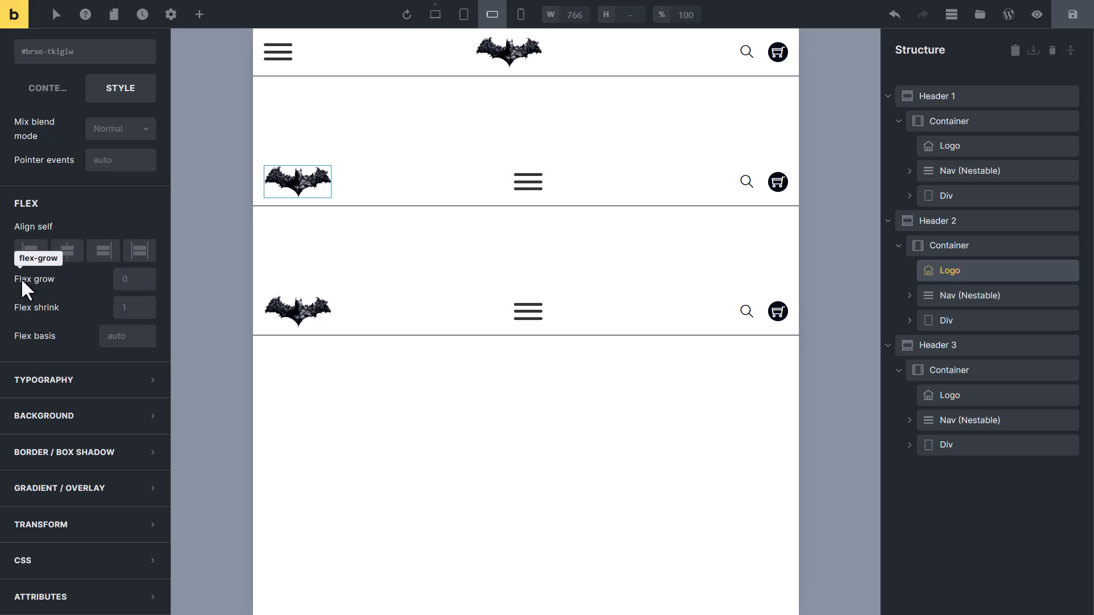
click(130, 279)
text(1)
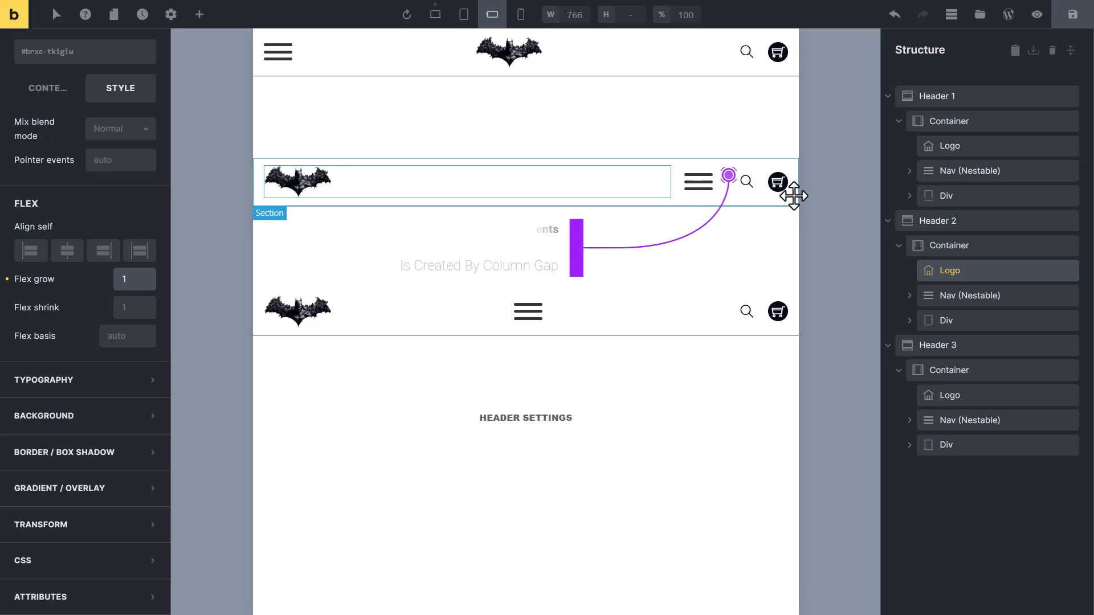
- Duplicate Header 2 and set the new Header 3 nav's order to 1
click(1057, 221)
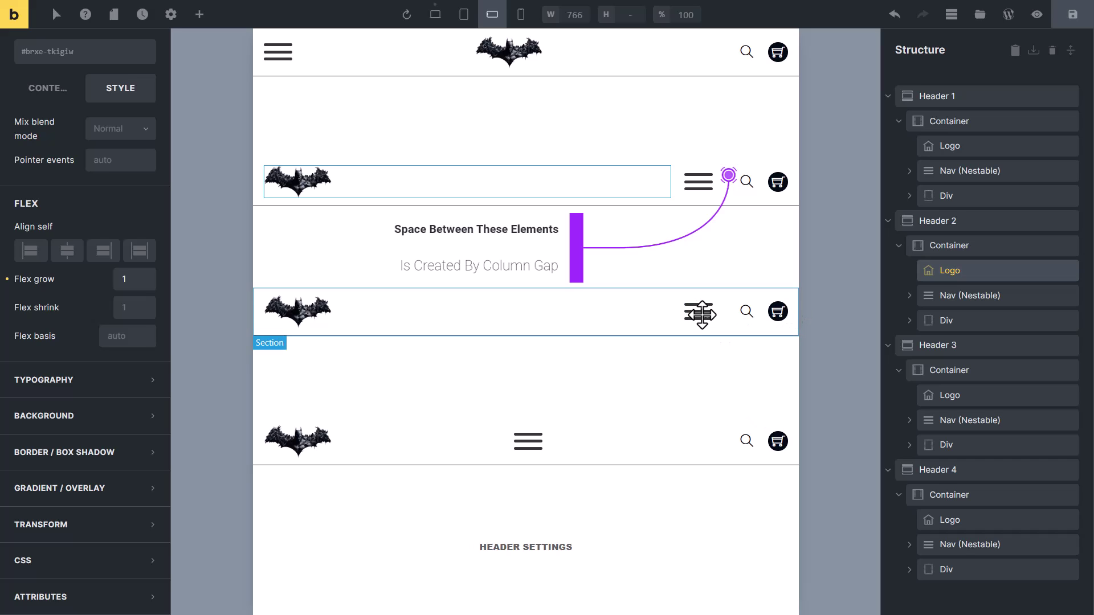
click(698, 312)
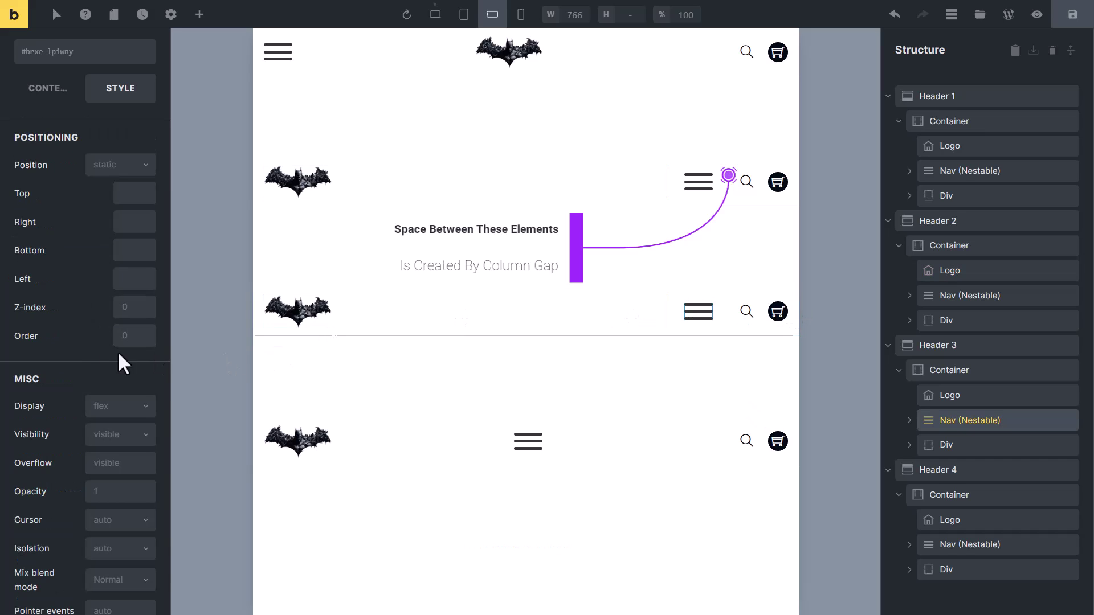
click(132, 335)
text(1)
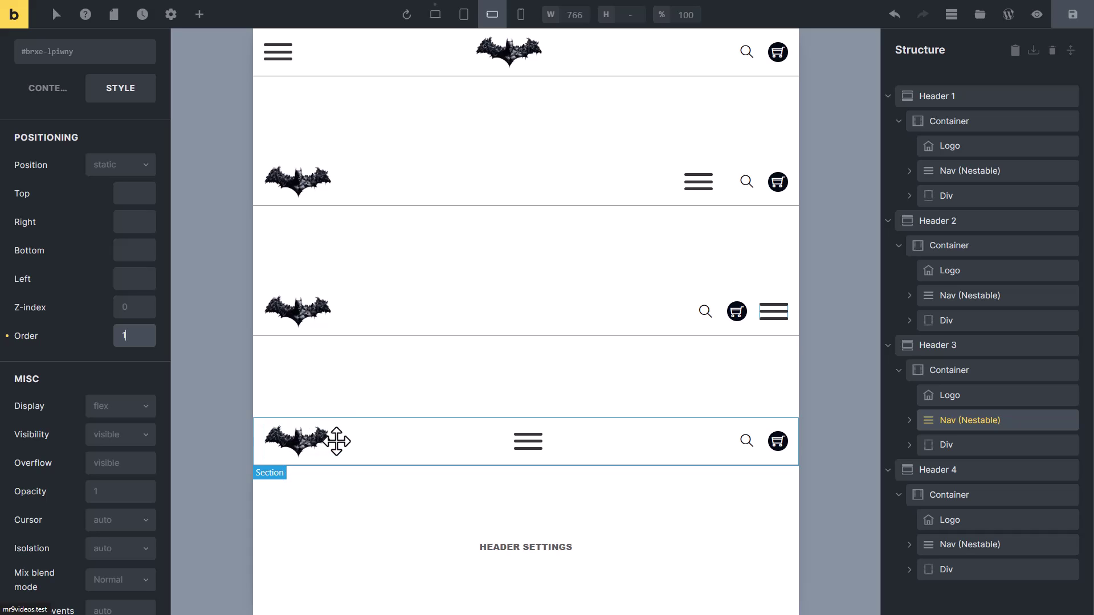
- Set Header 4's nav order to -1 and its logo flex grow to 1
click(927, 544)
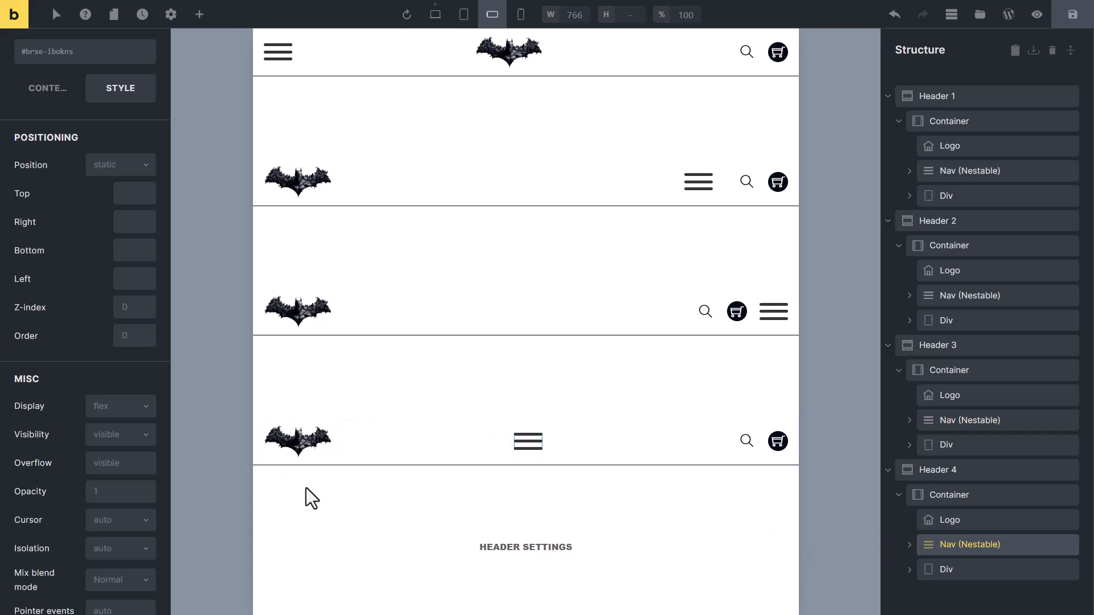
click(129, 336)
text(-1)
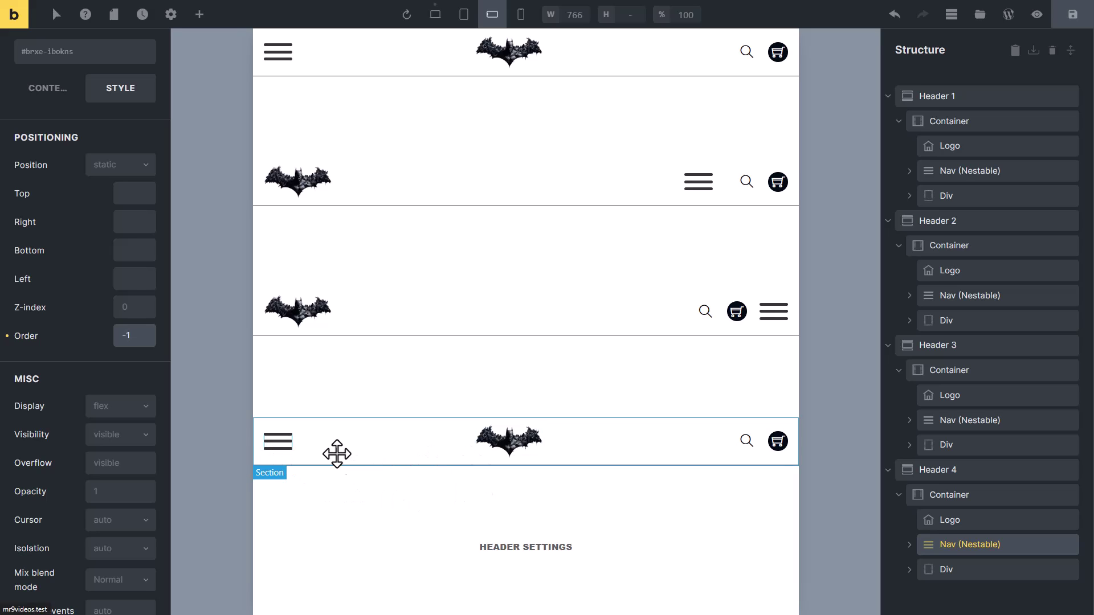
click(510, 441)
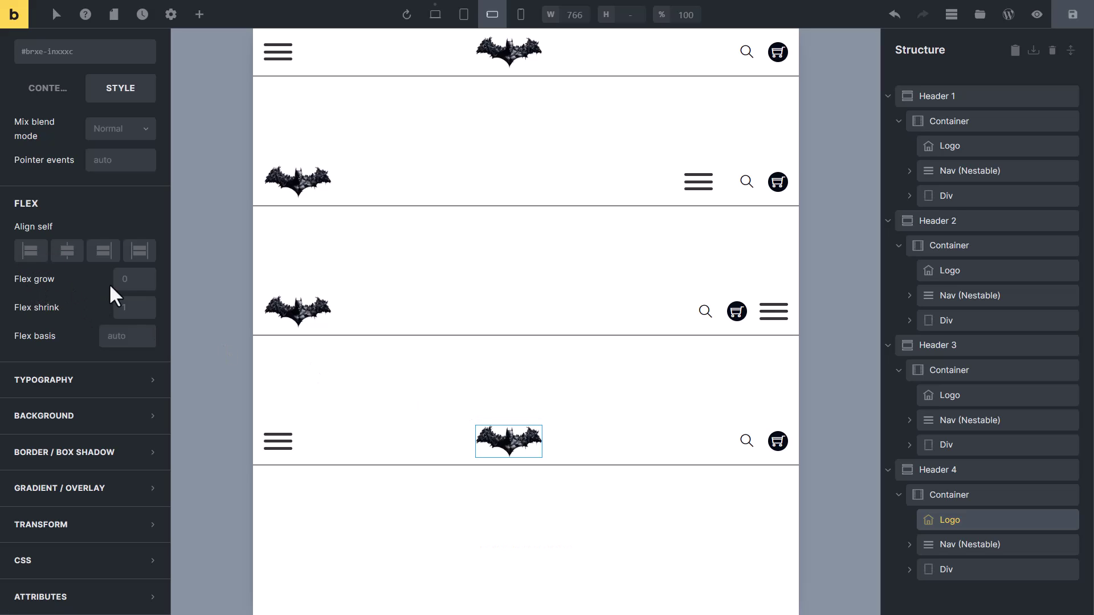
click(132, 280)
text(1)
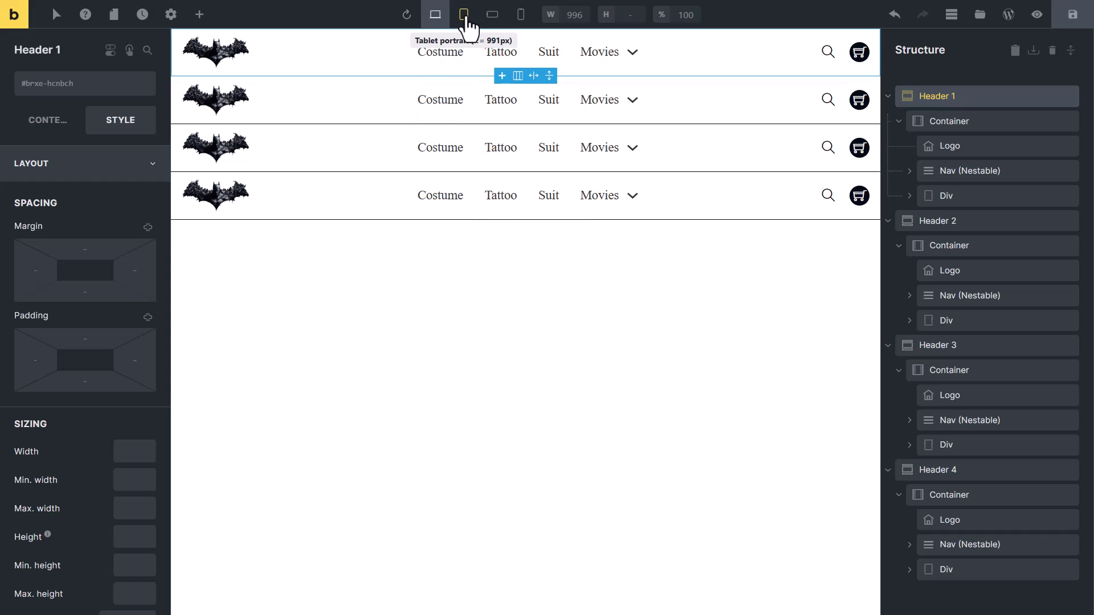
- Preview the headers at tablet portrait, mobile landscape and mobile portrait widths
click(464, 16)
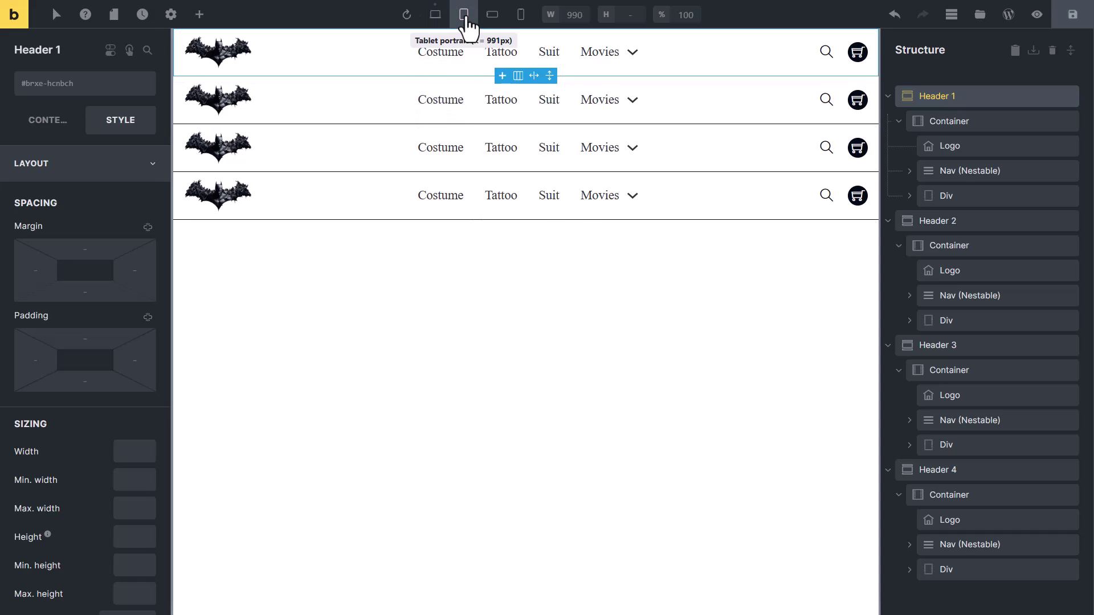
click(492, 16)
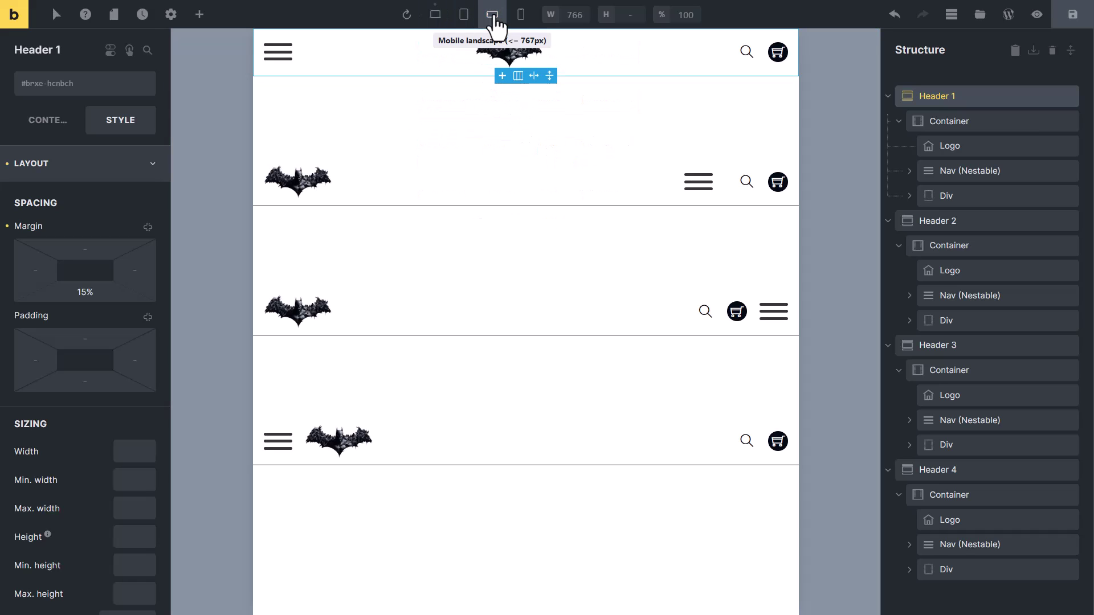
click(519, 17)
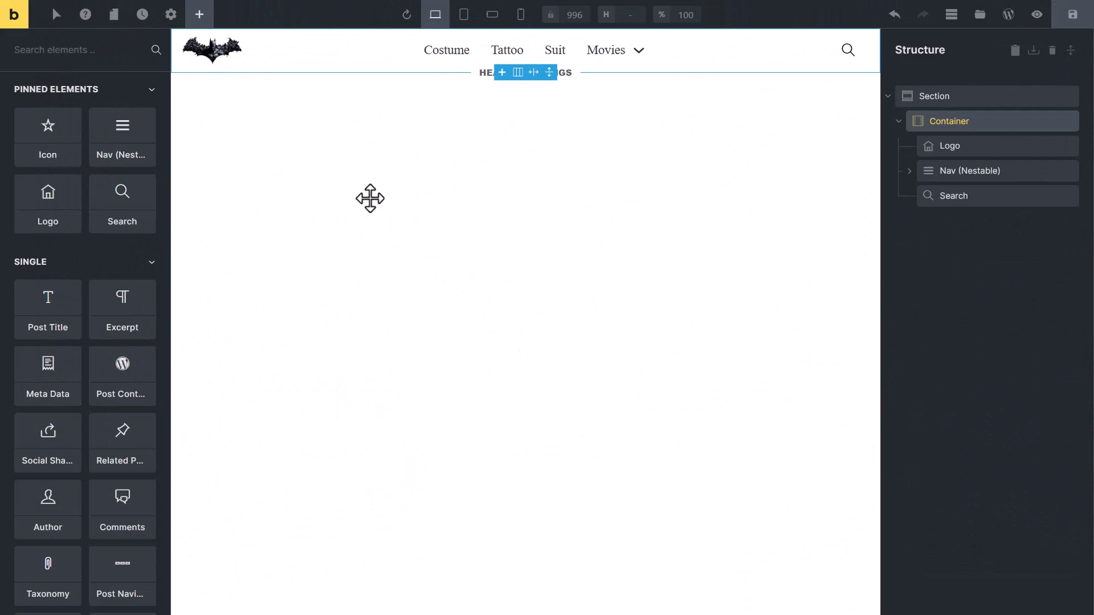
- Select the header logo and leave its Link to target at Site Address
click(215, 63)
click(236, 61)
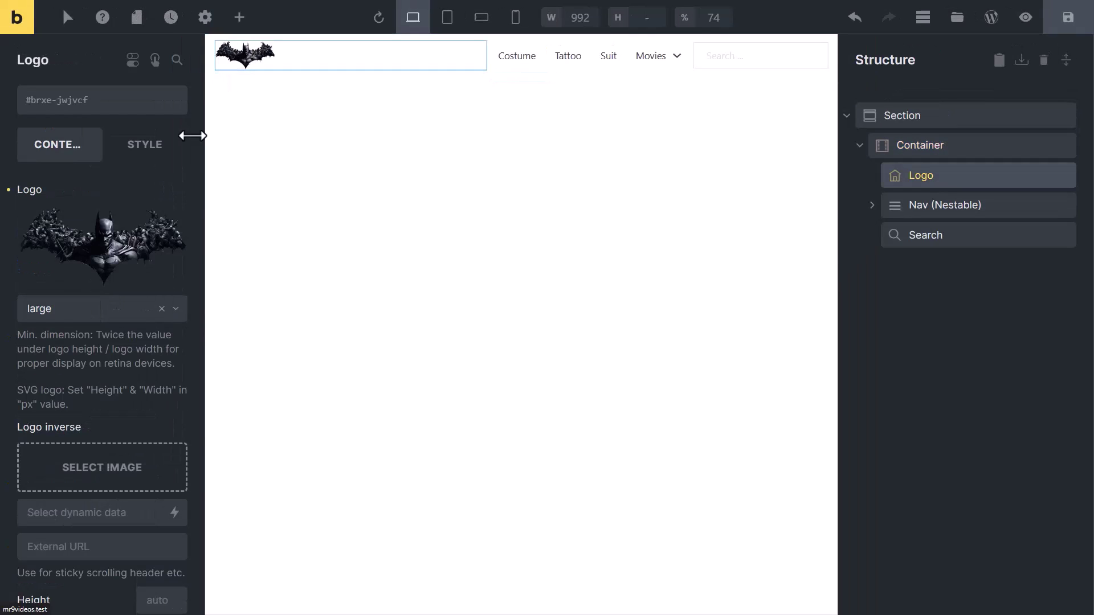
mouse_move(109, 231)
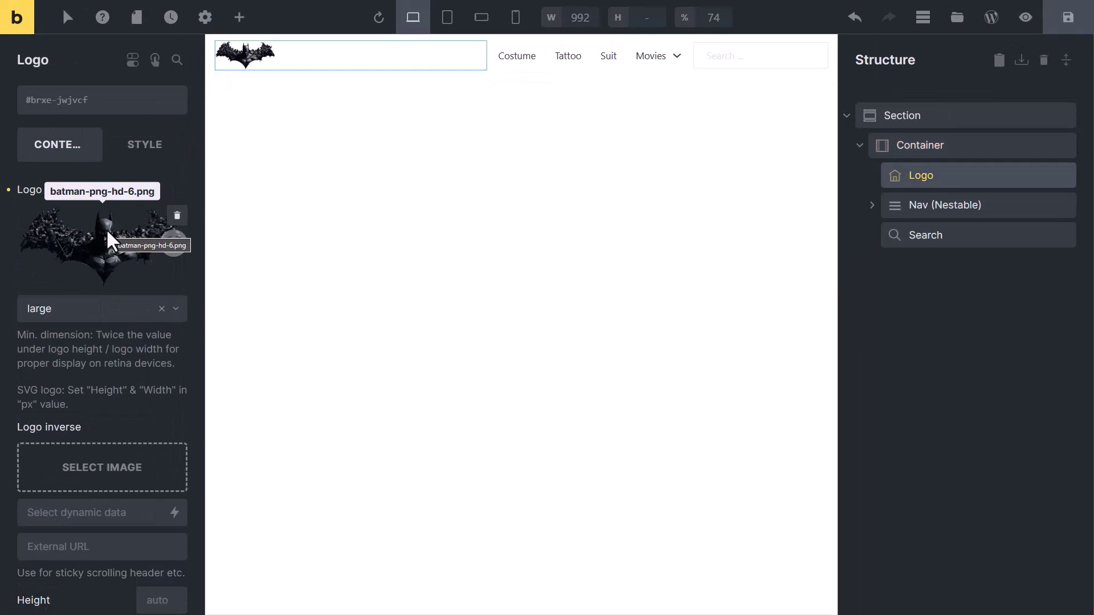
scroll(106, 228, down, 3)
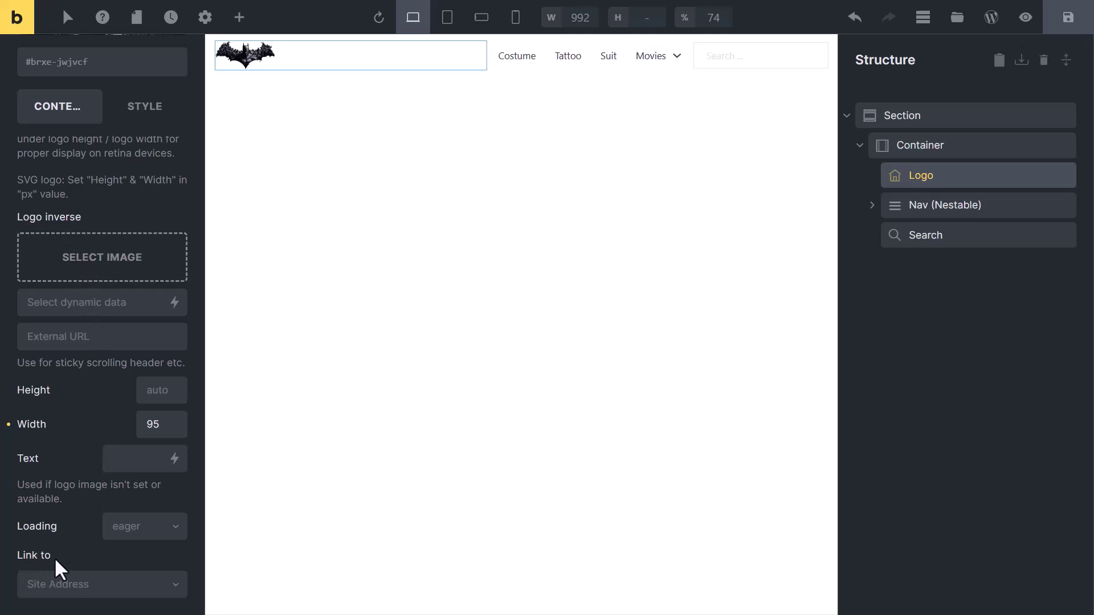
click(165, 595)
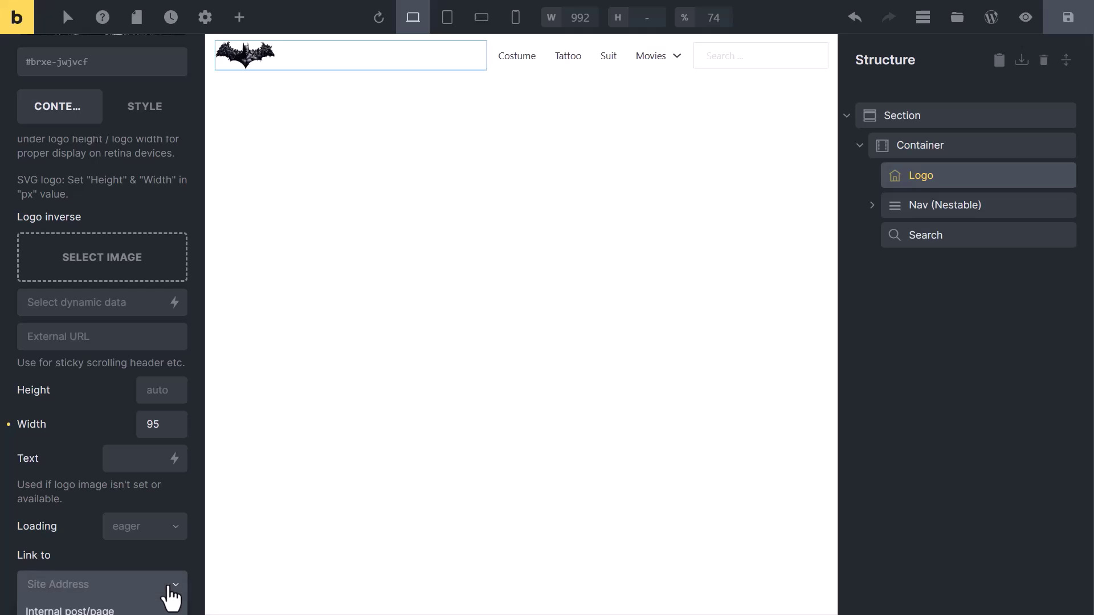
scroll(166, 593, down, 3)
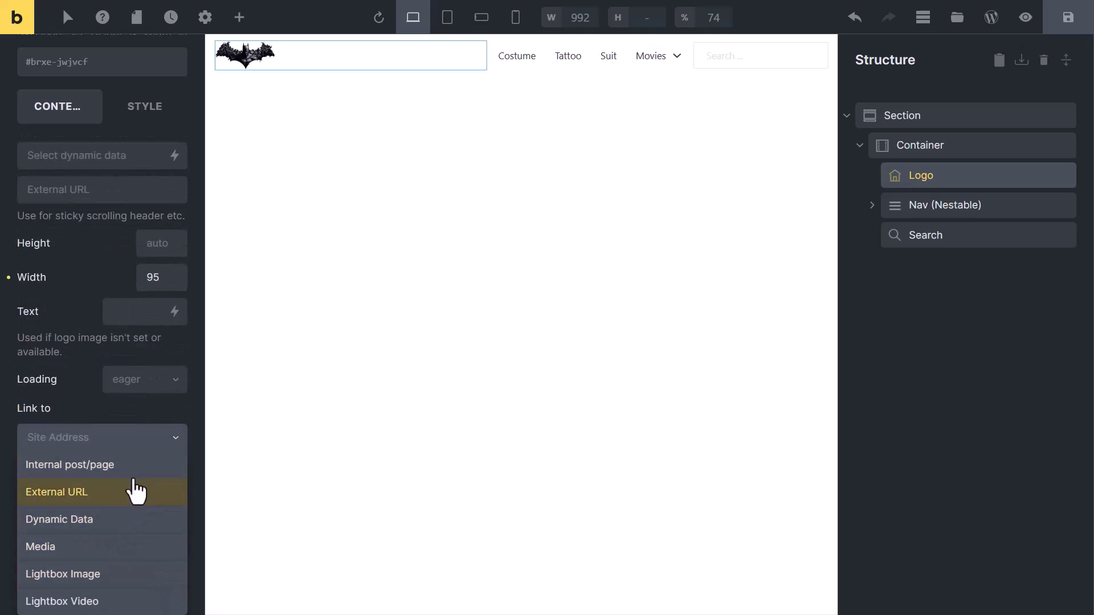
click(110, 434)
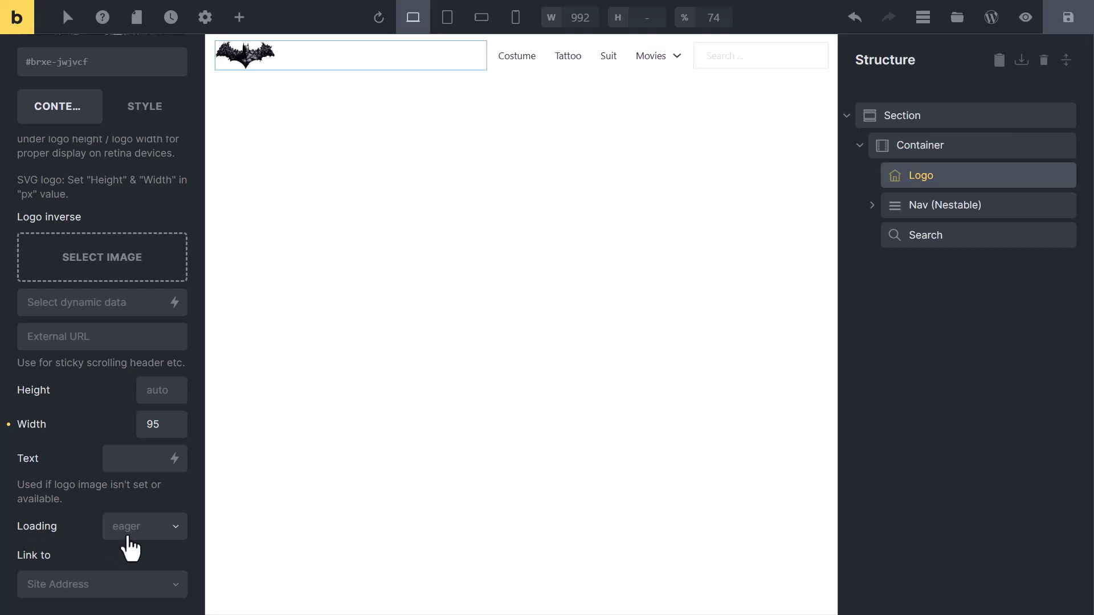
- Keep the logo's loading at eager and set its fallback text to 'Batman'
click(176, 538)
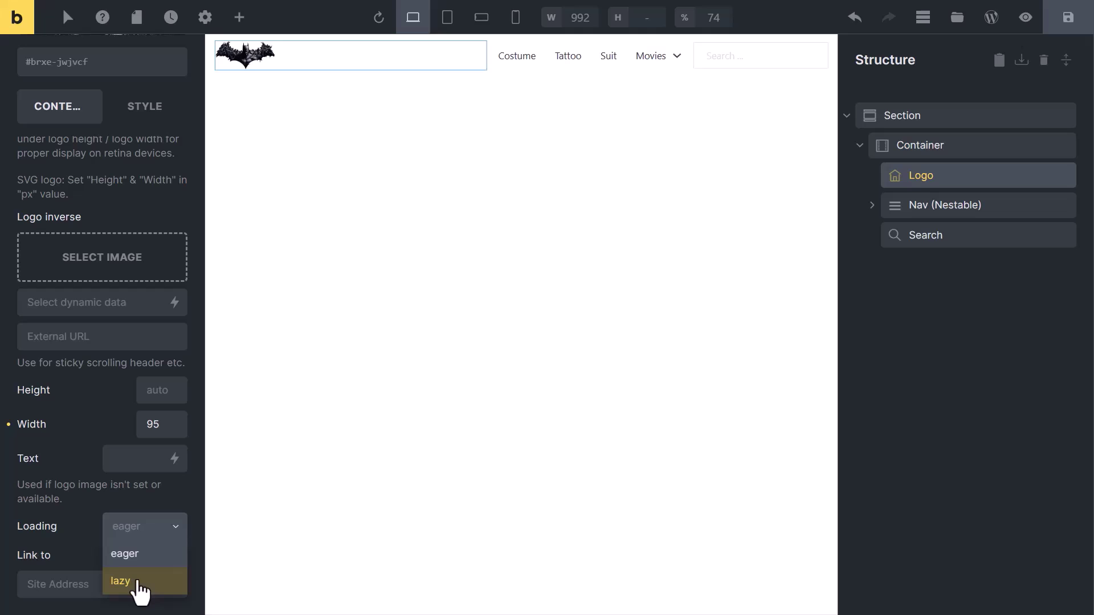
click(104, 494)
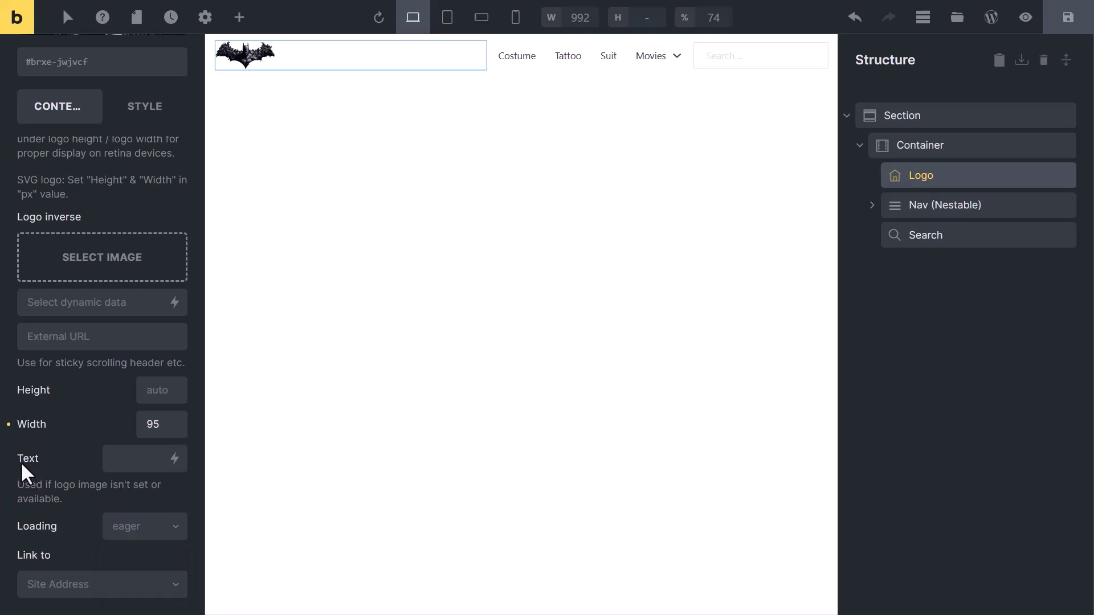
click(111, 460)
text(Batman)
click(239, 17)
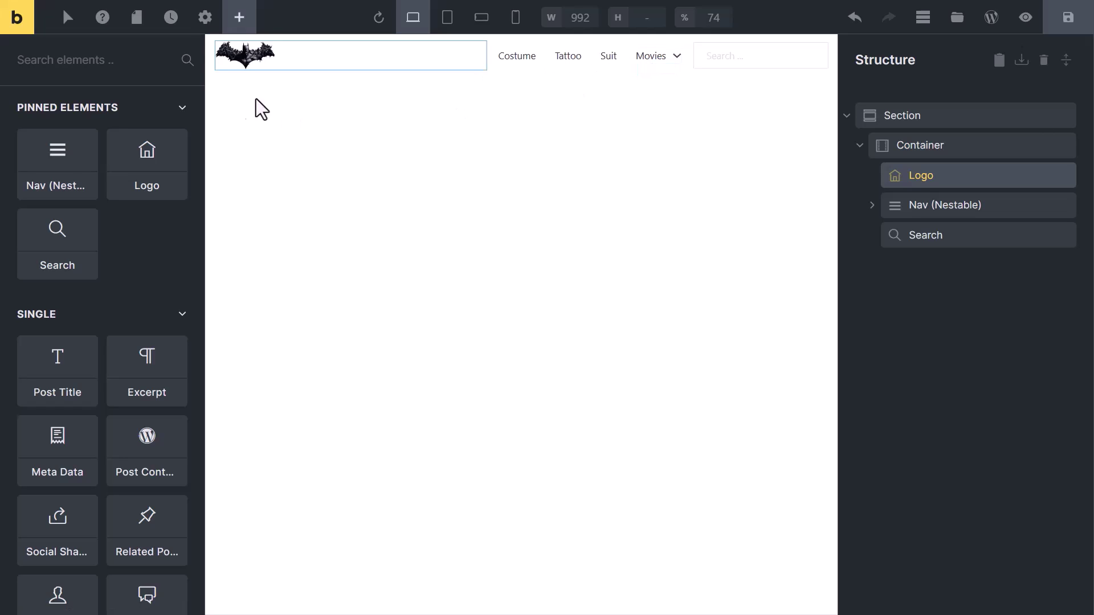
- Filter the elements by 'nav' and select the header Search element
click(116, 60)
text(nav)
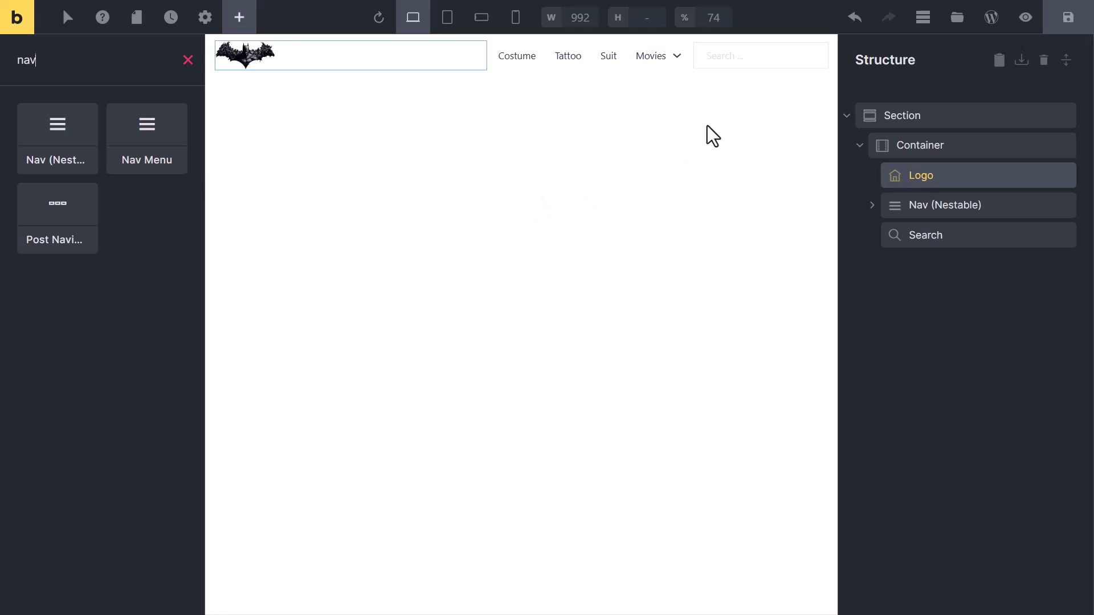
click(732, 65)
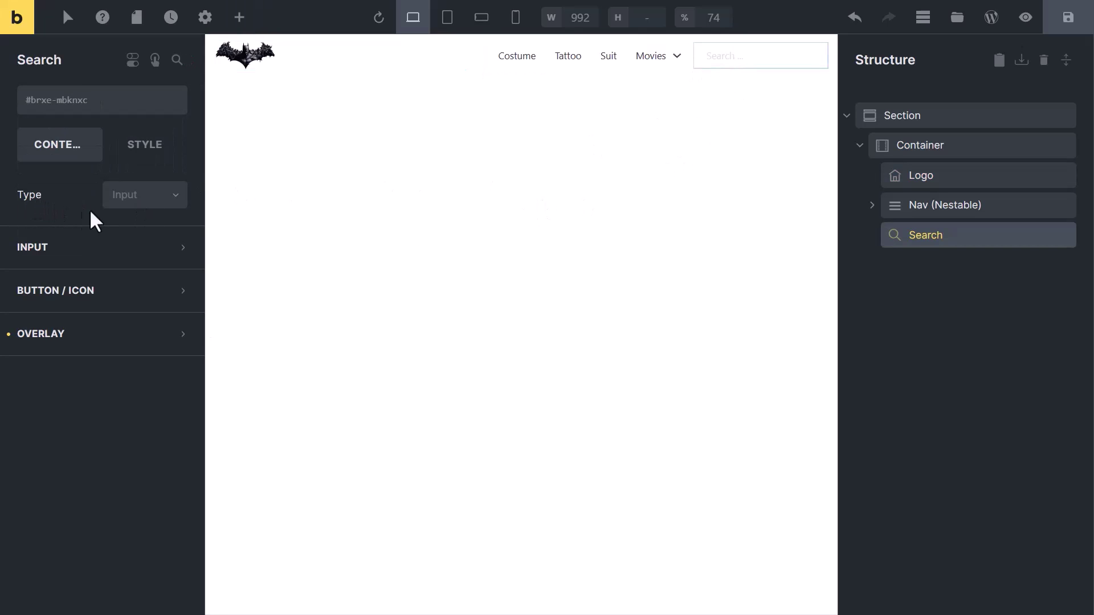
click(143, 251)
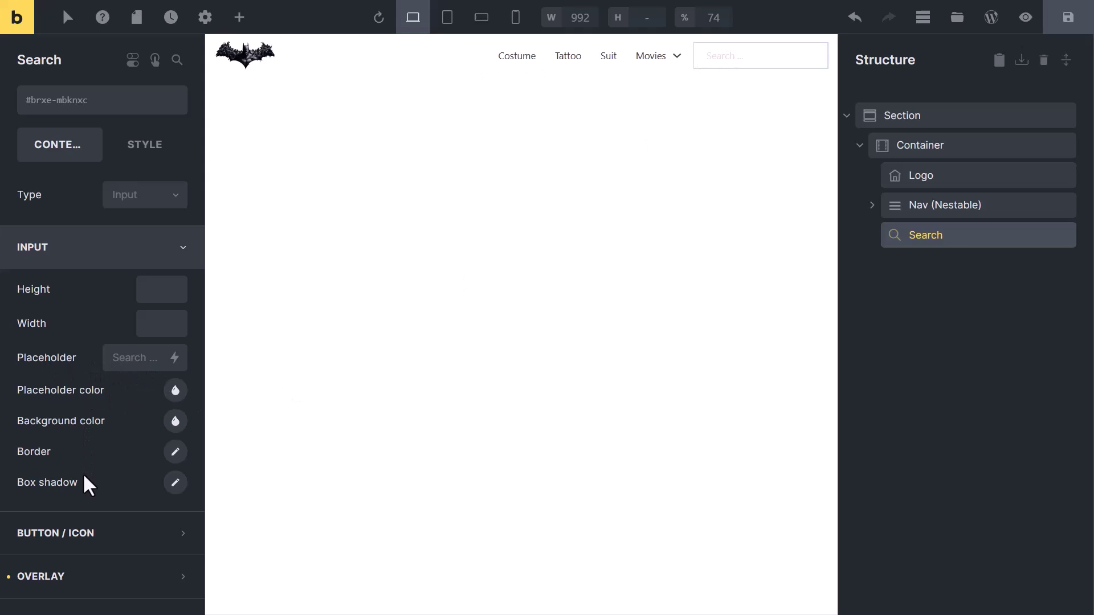
click(105, 260)
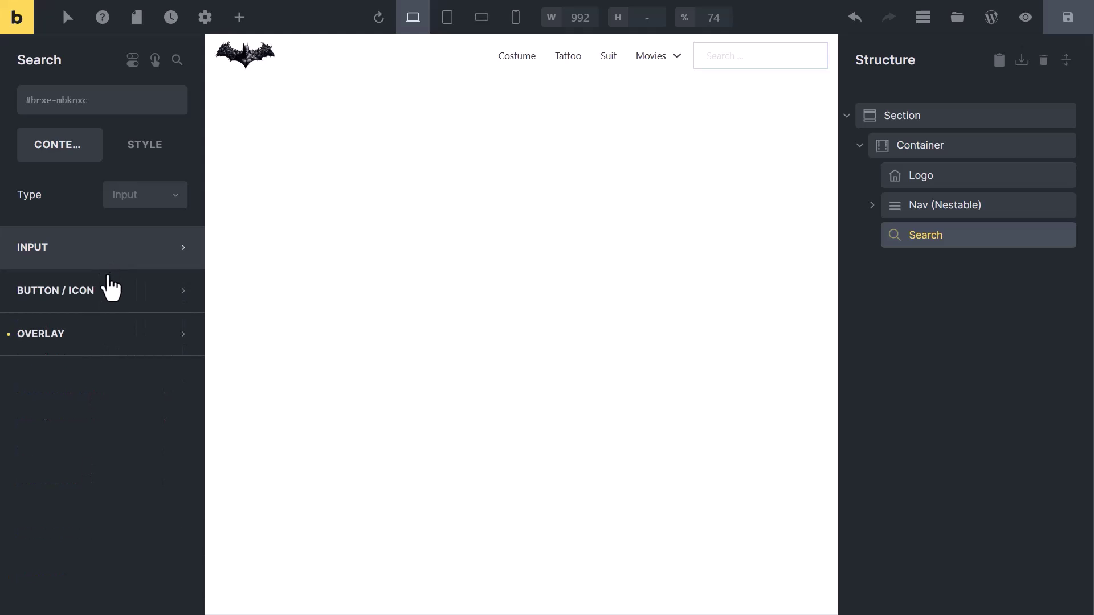
- Give the search button the magnifier icon found by searching 'search' in the icon library
click(112, 290)
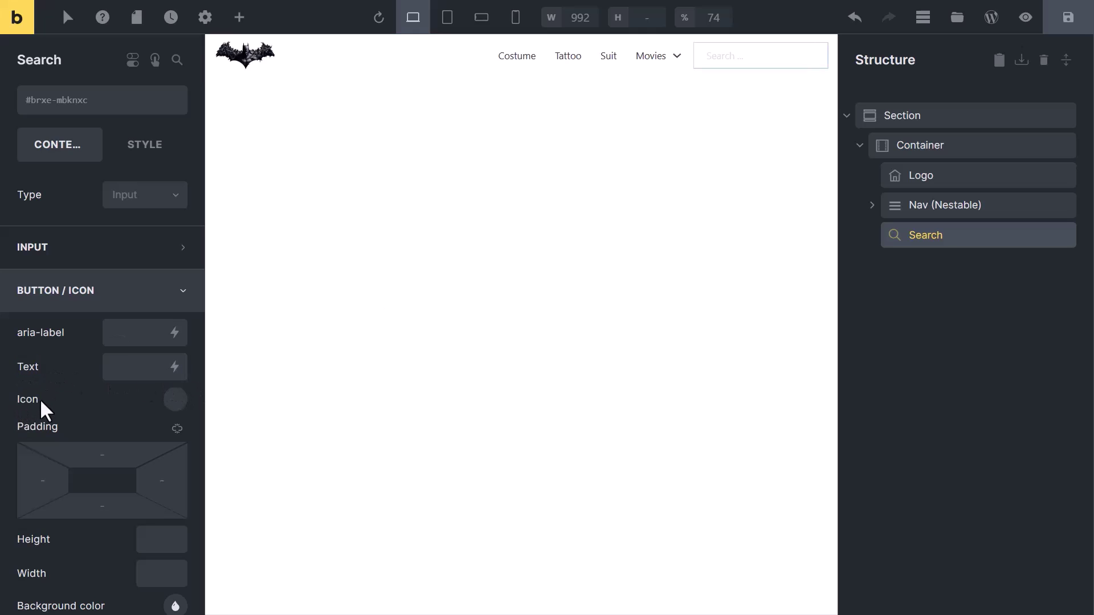
click(176, 400)
click(73, 551)
text(search)
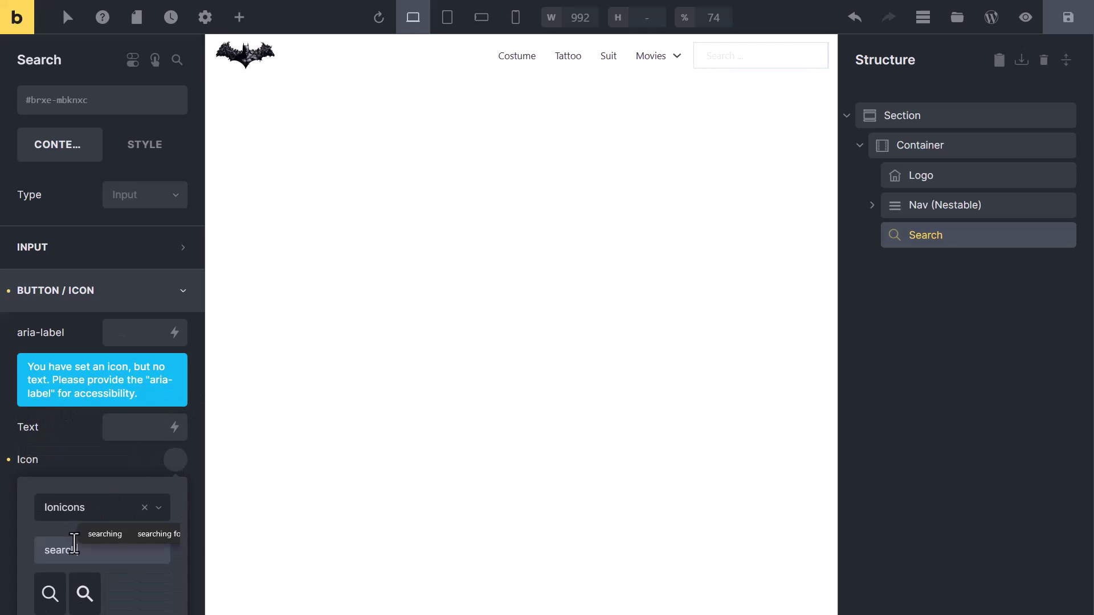
click(49, 594)
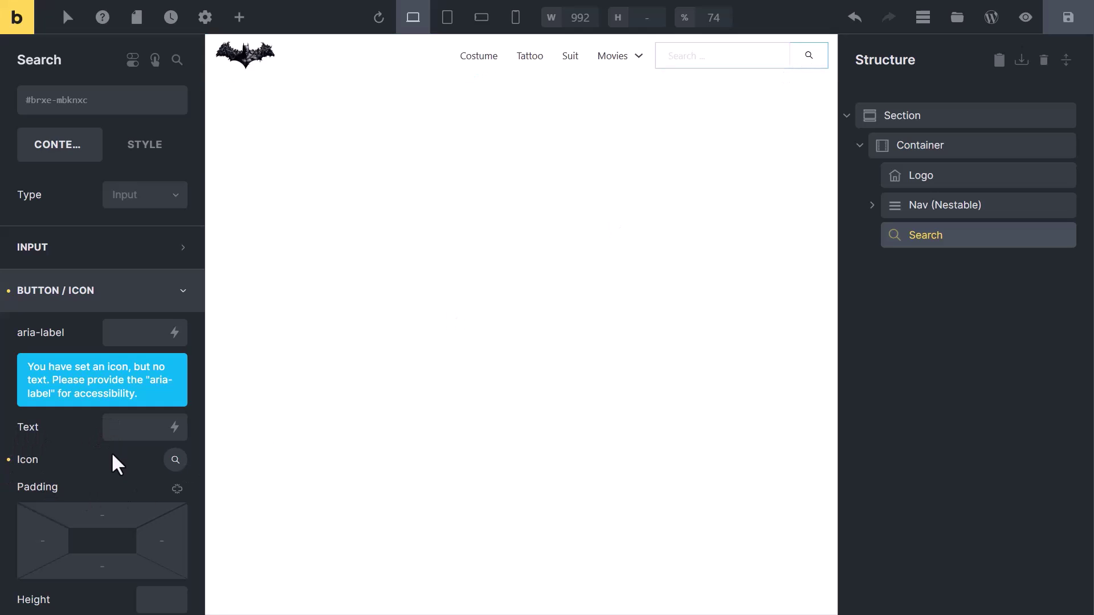
scroll(112, 455, down, 3)
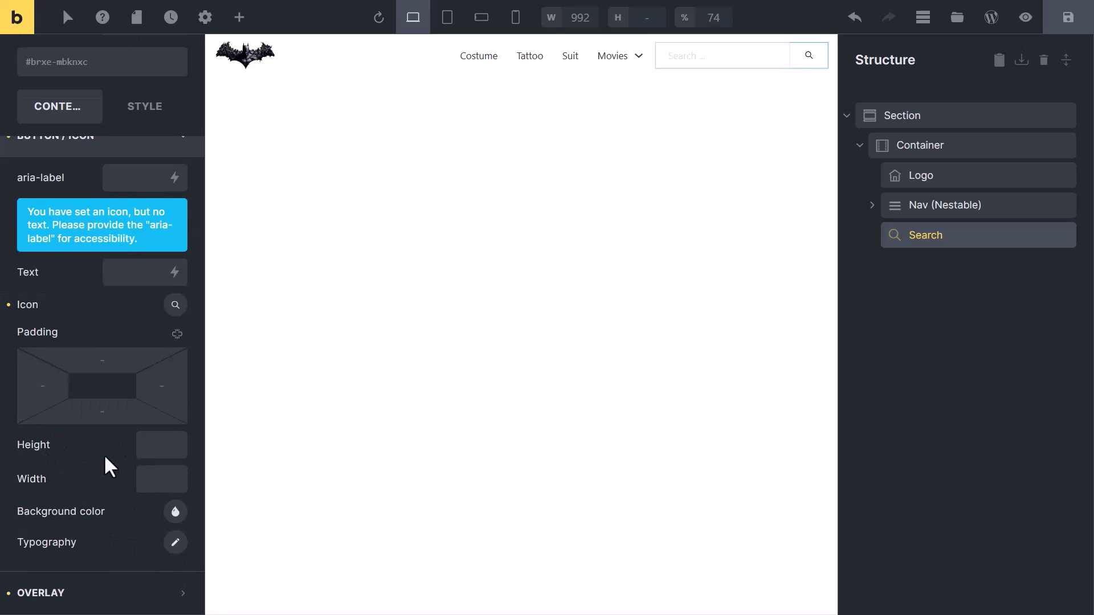
scroll(106, 457, up, 3)
click(113, 304)
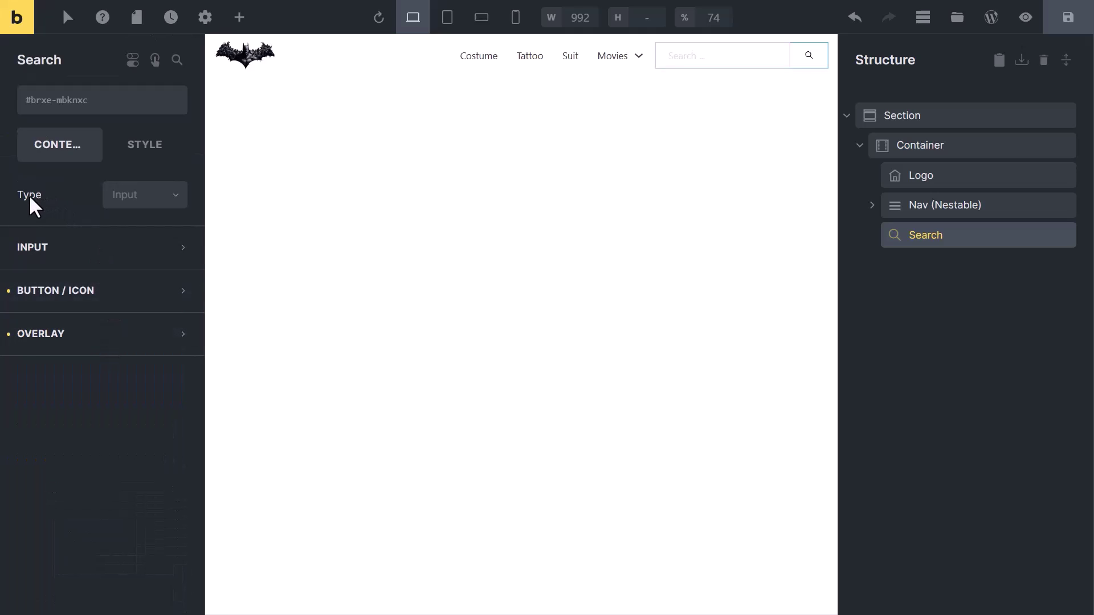
- Change the search Type to Icon & Overlay
click(174, 208)
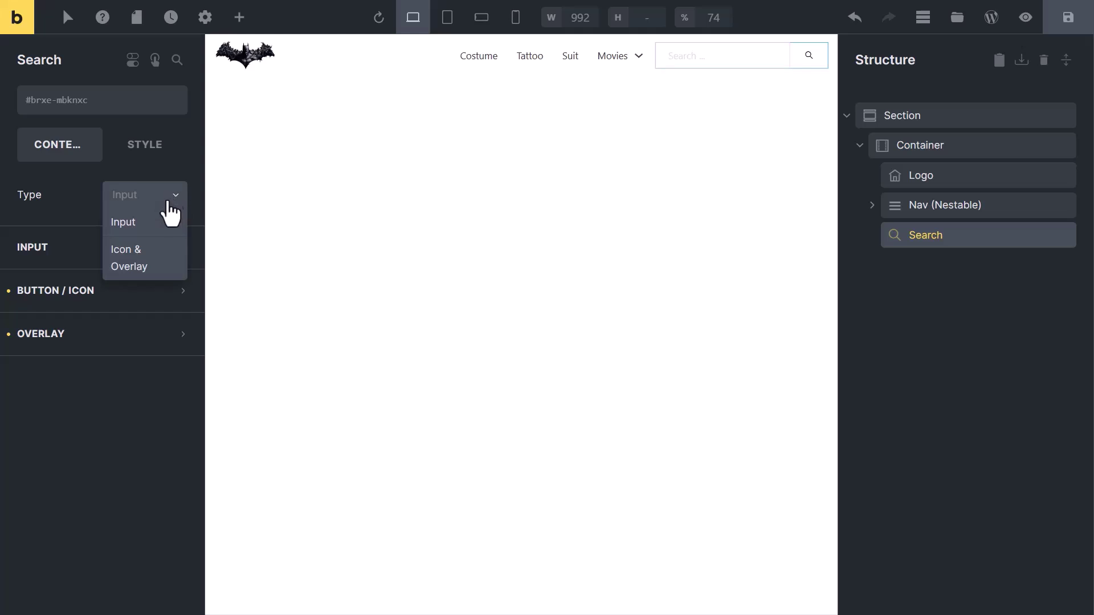
click(137, 265)
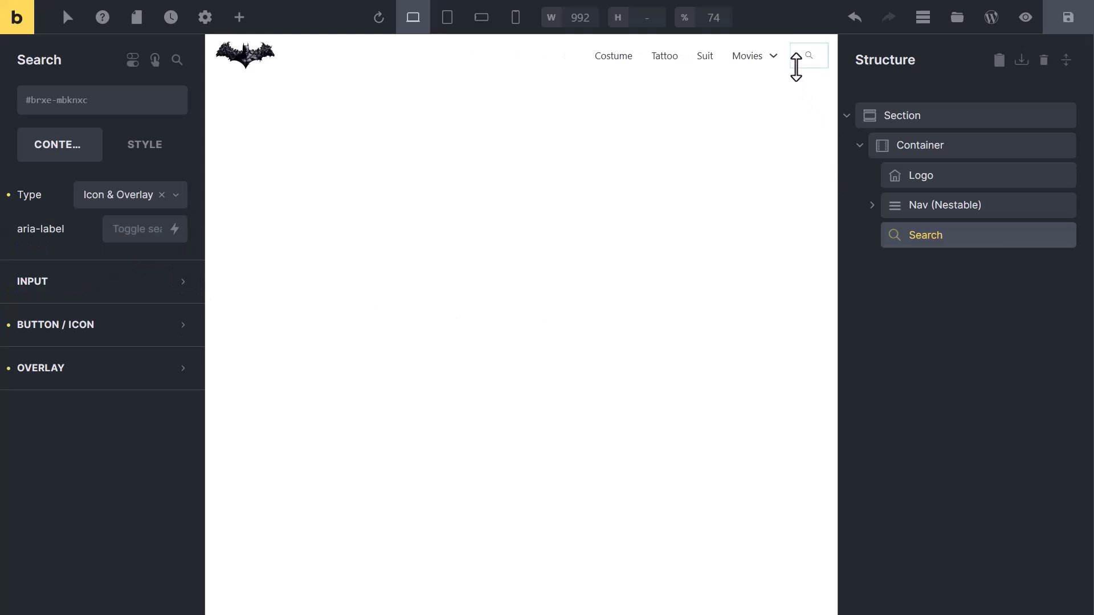
click(1026, 19)
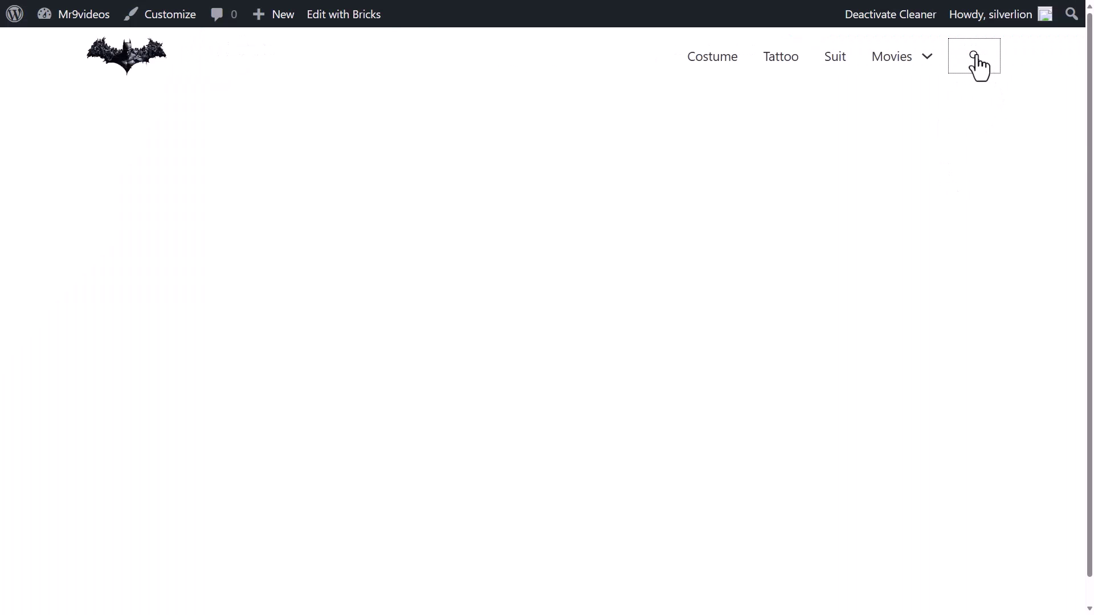
- Open the full-screen search overlay from the live header's search icon, then return to the builder
click(974, 55)
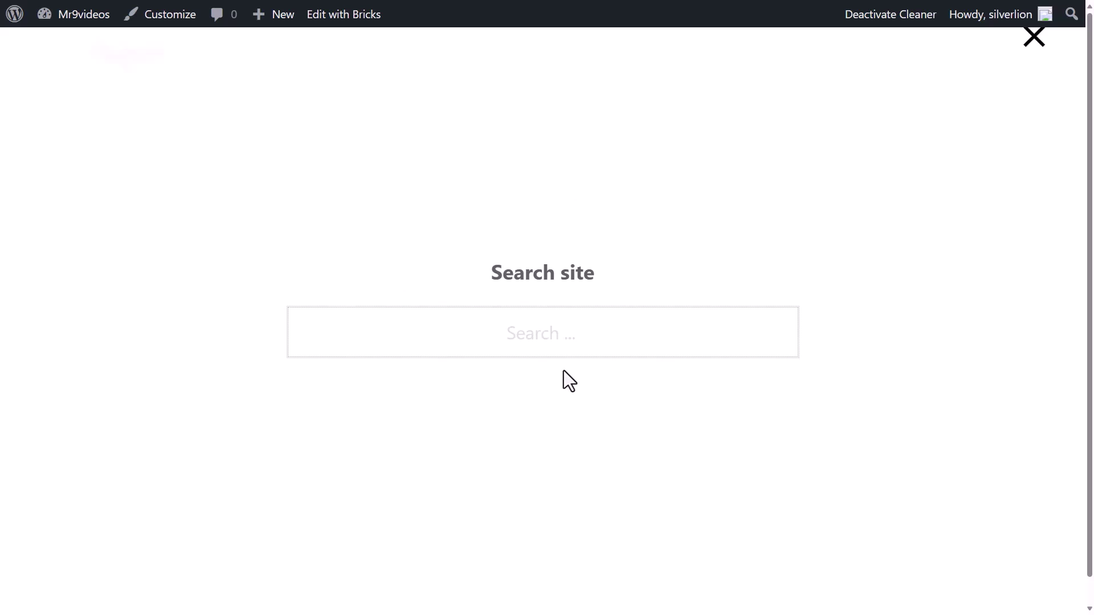
click(57, 9)
click(51, 376)
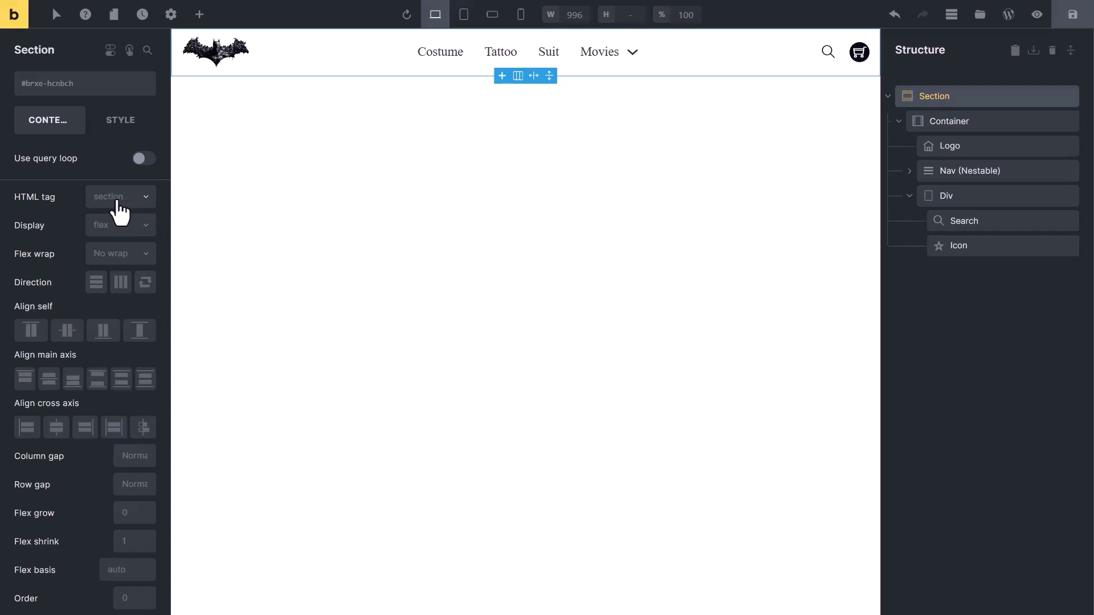
- Set the header Section's HTML tag to div instead of section
click(191, 15)
click(124, 196)
click(125, 217)
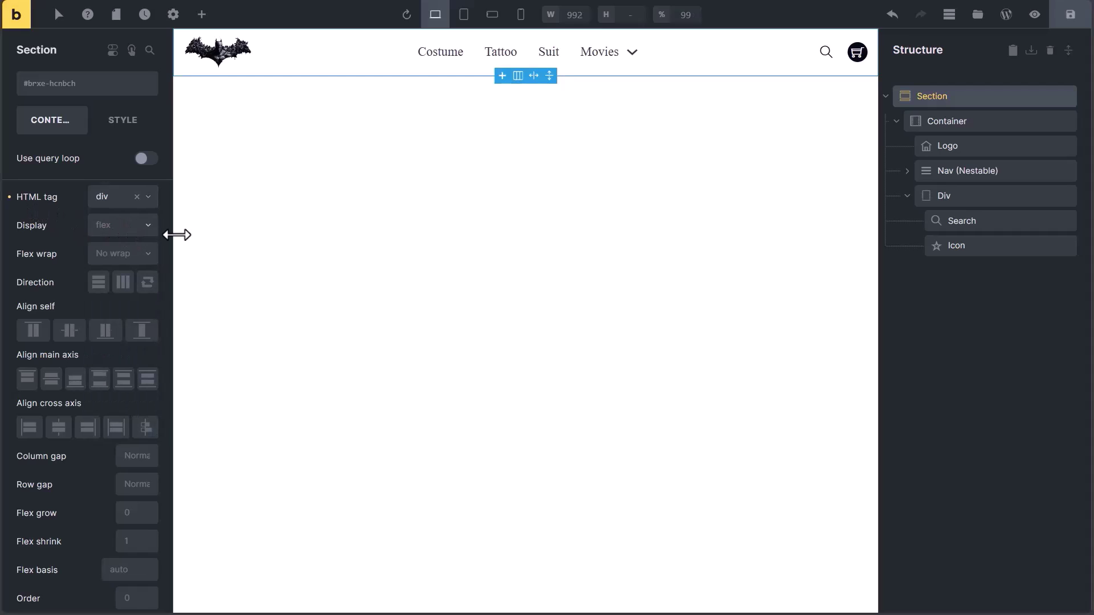
click(474, 250)
mouse_move(508, 96)
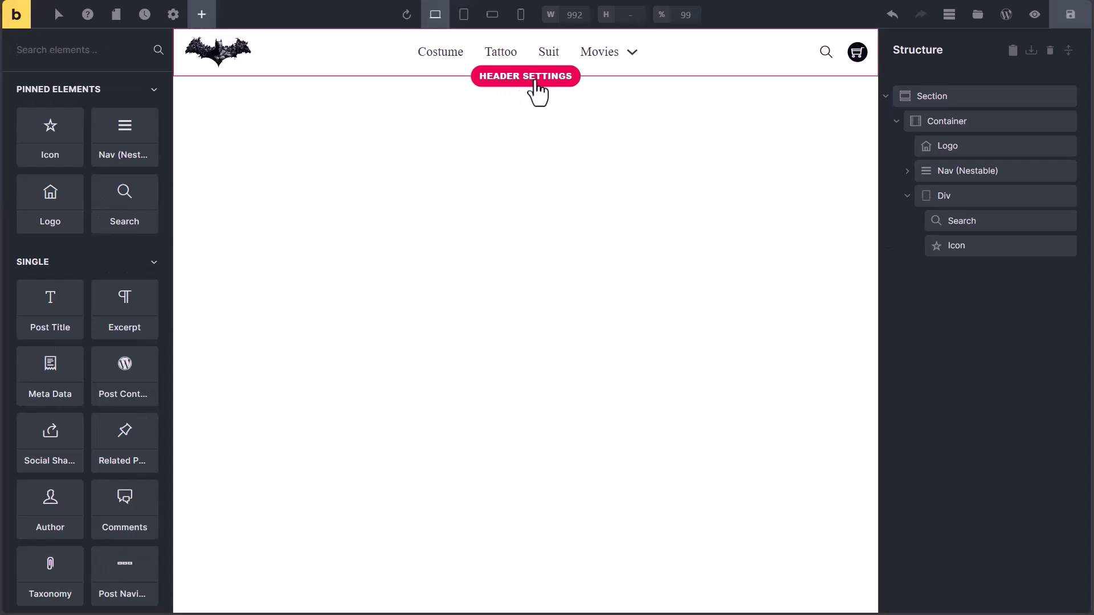
- In Template settings, keep the header location at Top and expand the Conditions section
click(510, 80)
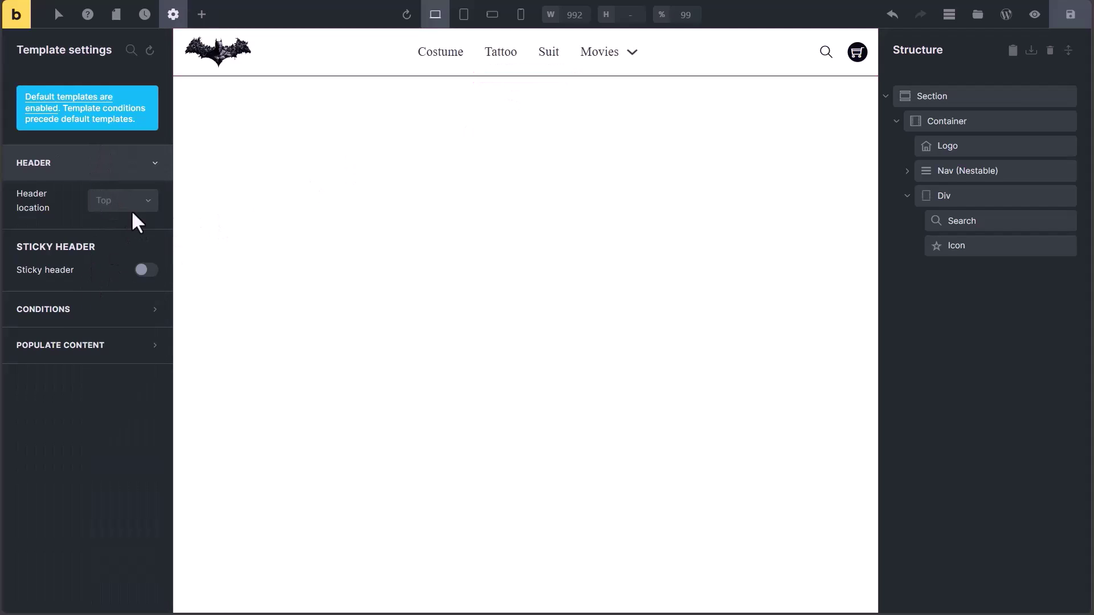
click(171, 15)
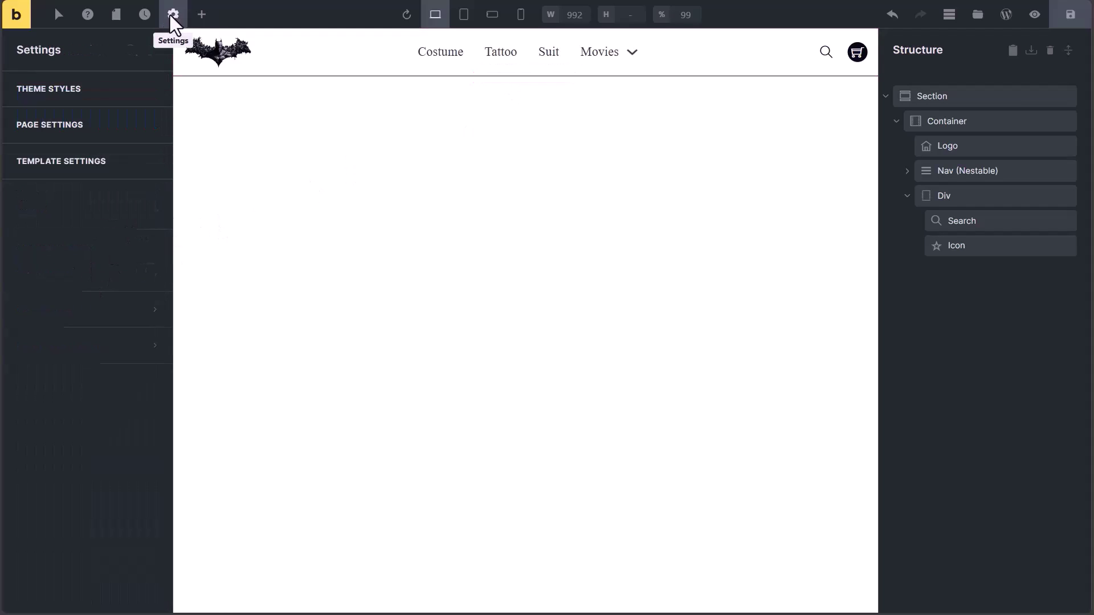
click(74, 168)
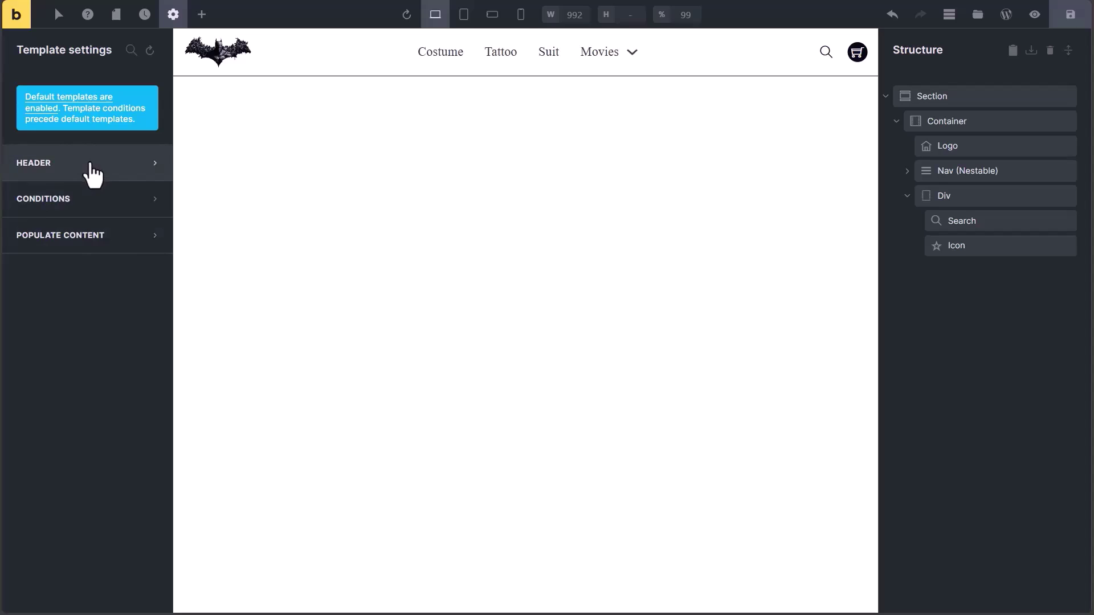
click(90, 166)
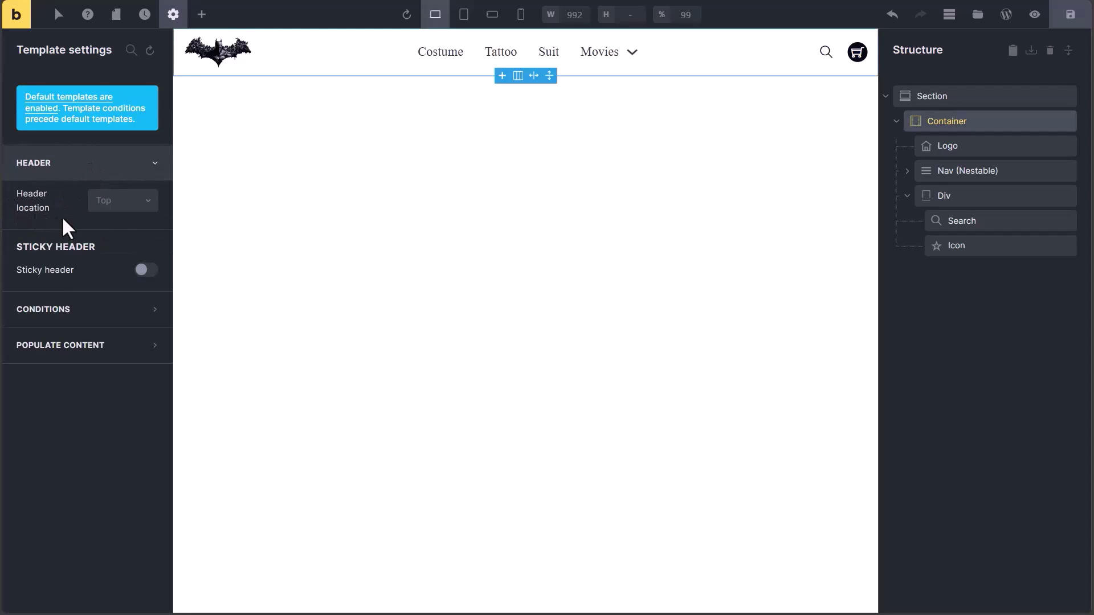
click(141, 205)
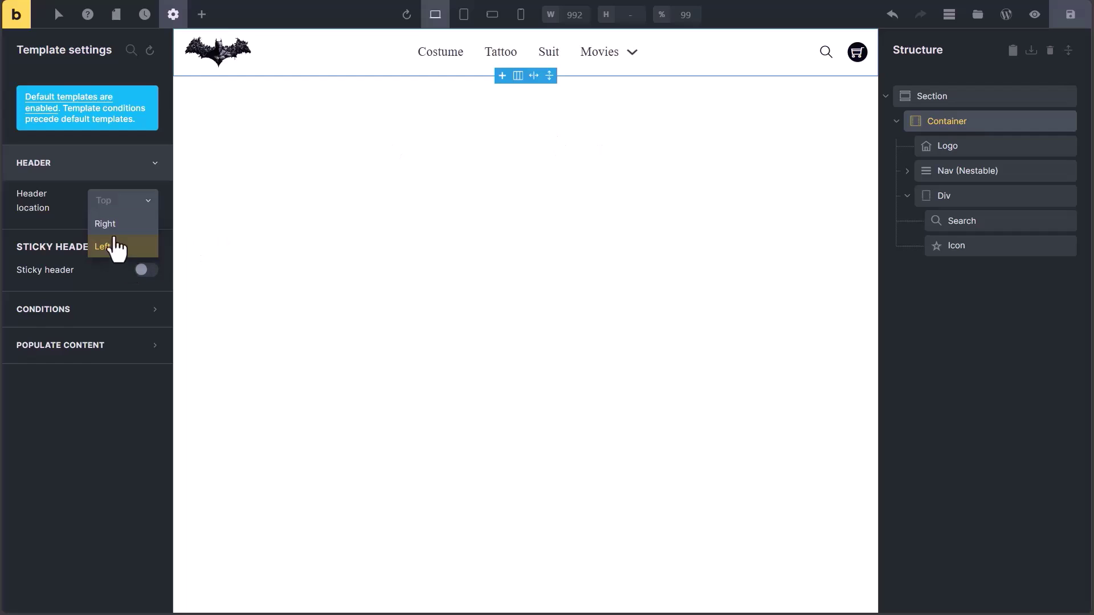
click(66, 225)
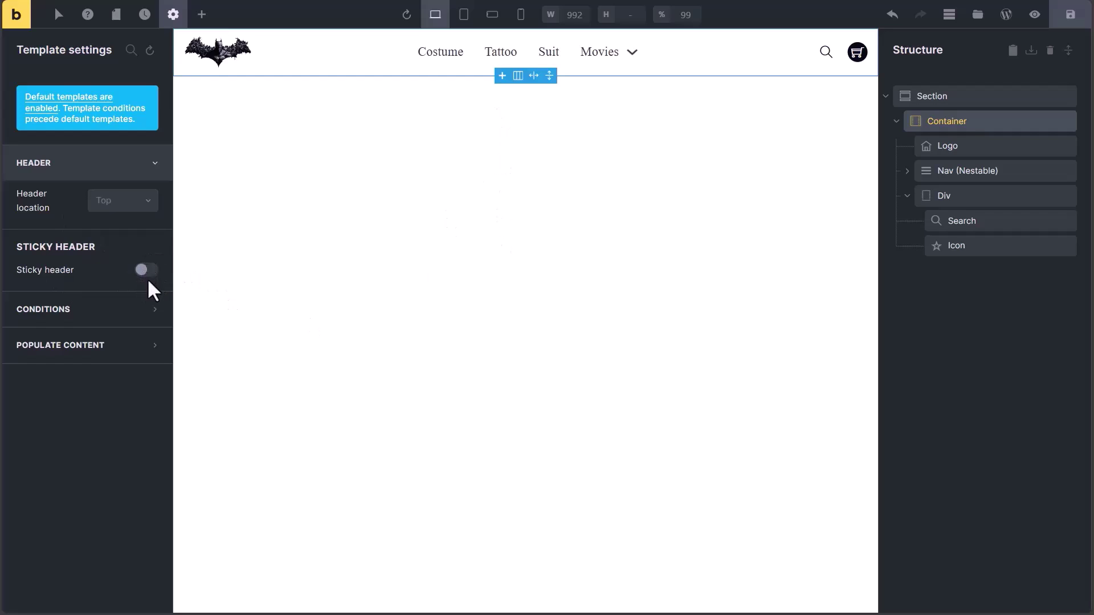
click(107, 310)
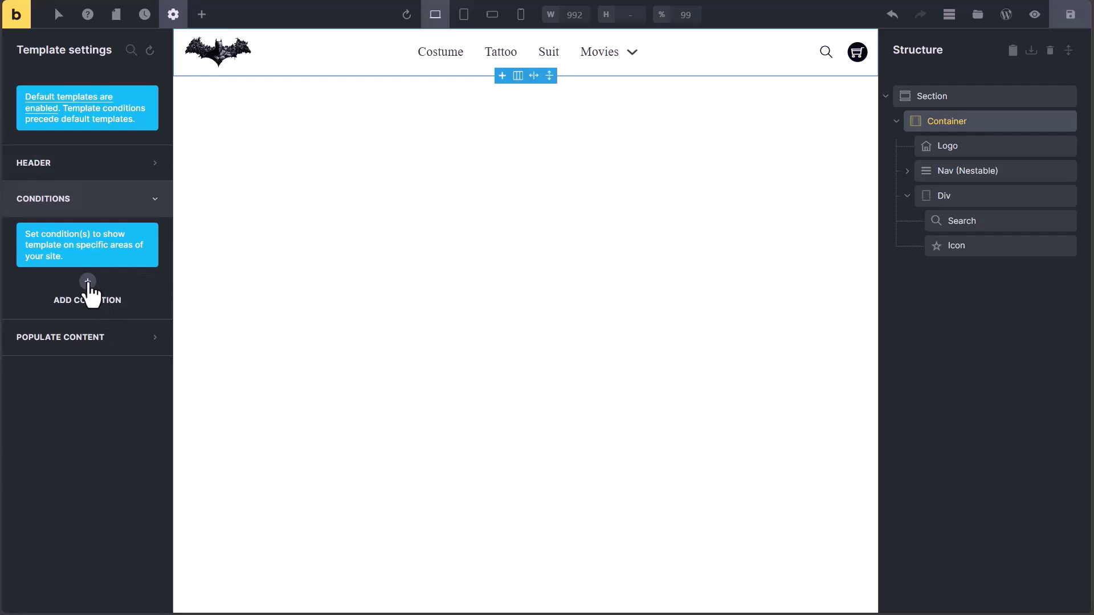
- Add two display conditions: Entire website, and Error page set to Exclude
click(88, 282)
click(90, 327)
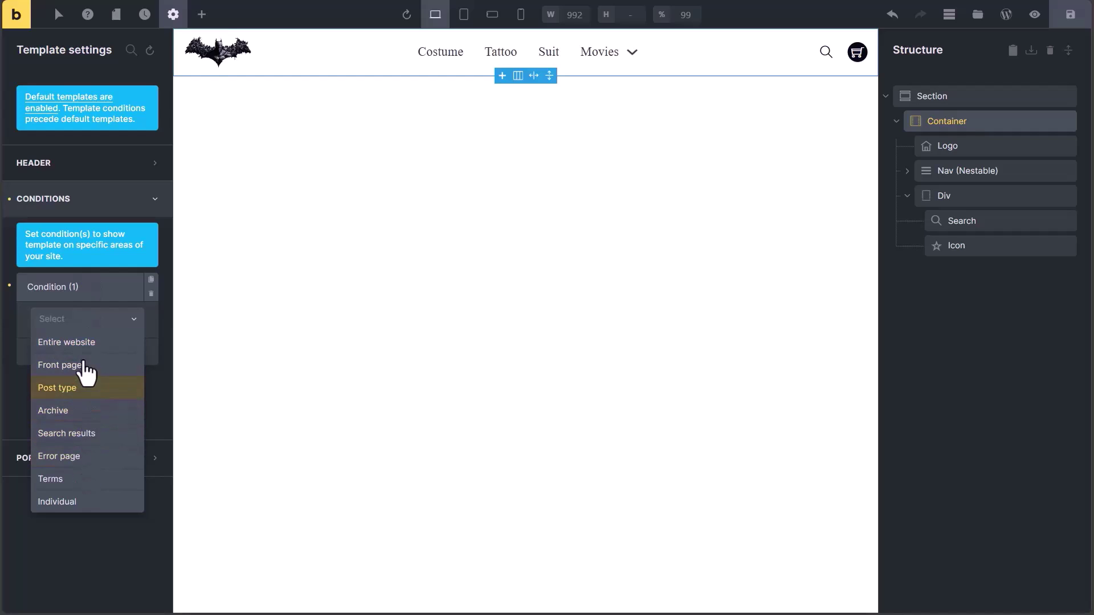
click(80, 342)
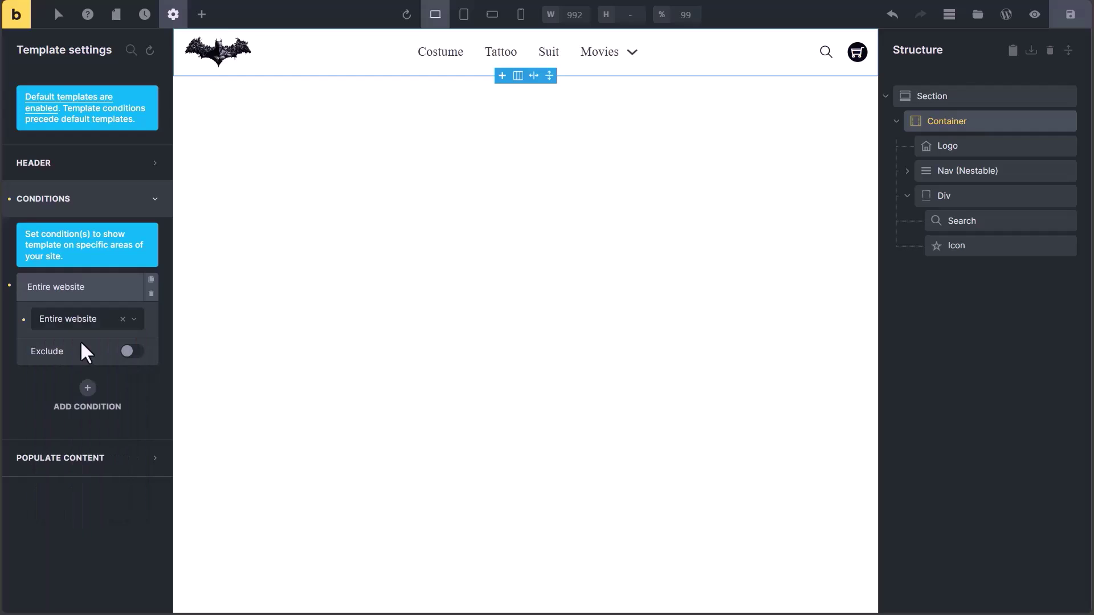
click(87, 380)
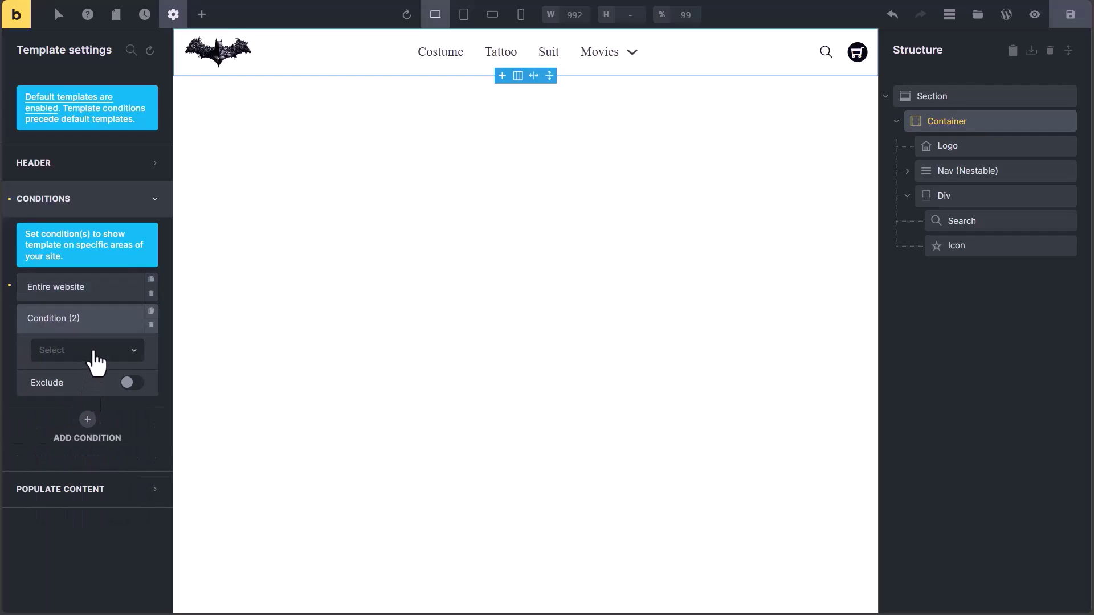
click(88, 352)
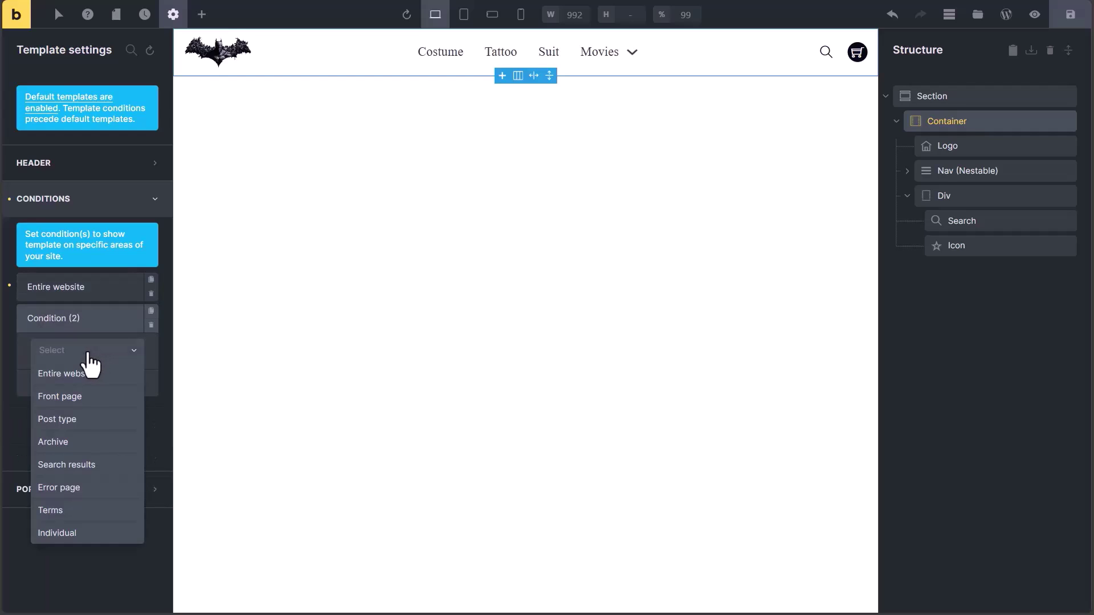
click(73, 490)
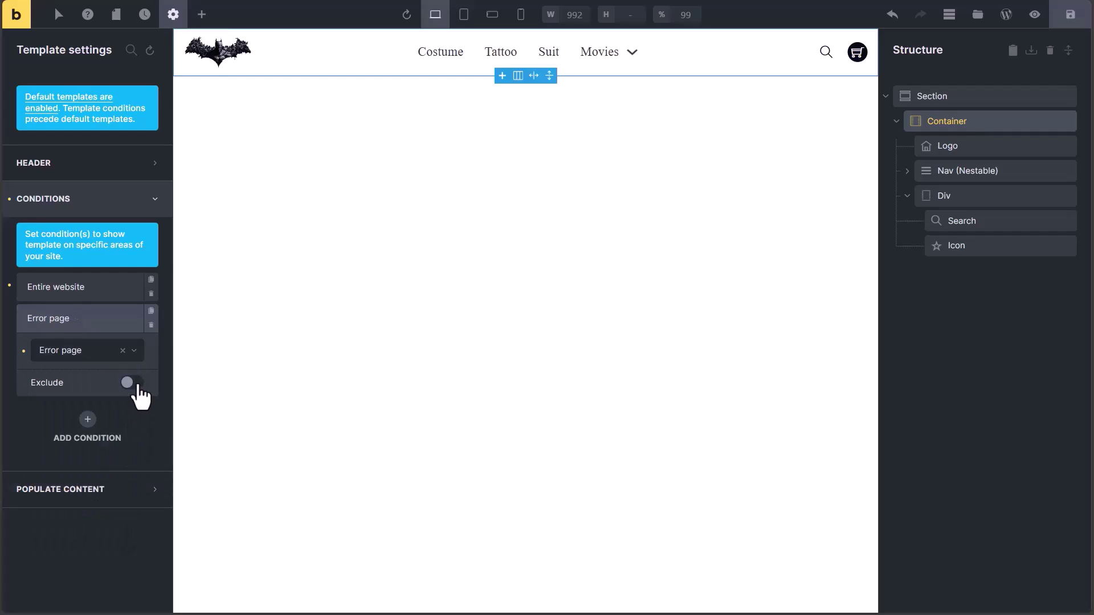
click(137, 384)
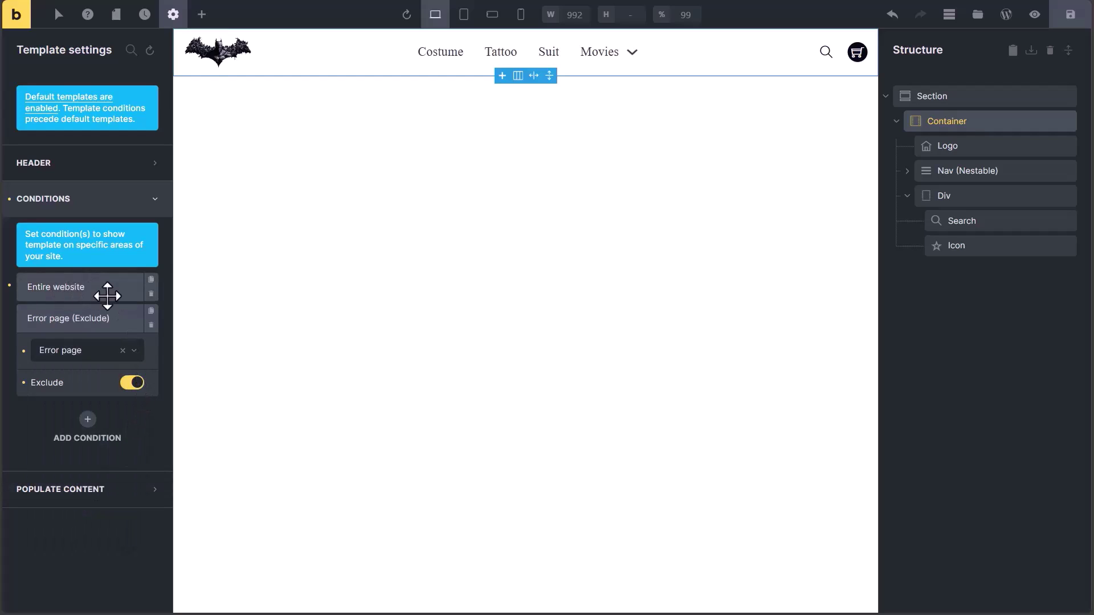